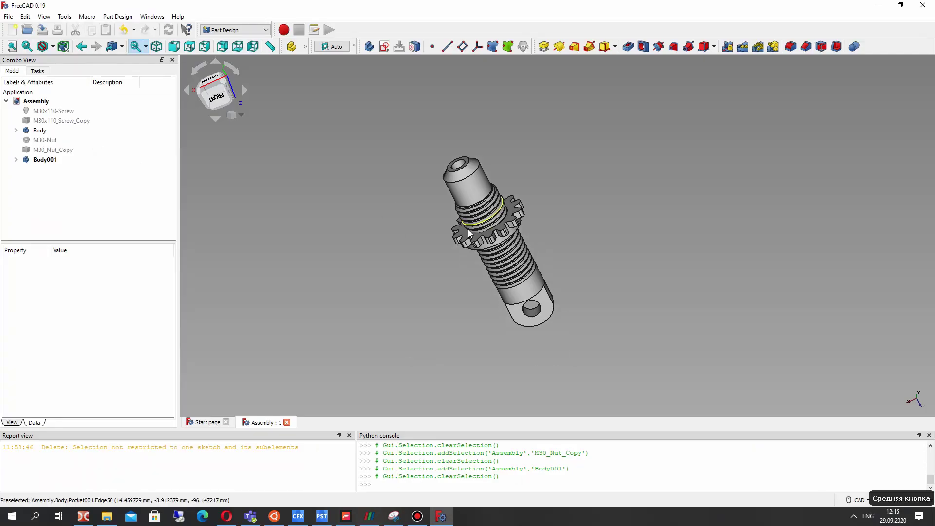
left_click(40, 130)
left_click(46, 160)
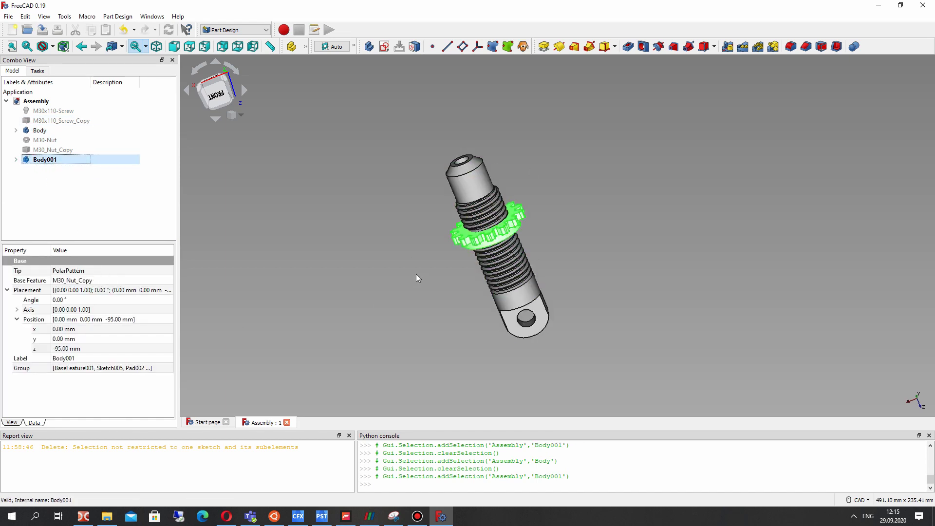
scroll(448, 255, "up", 1)
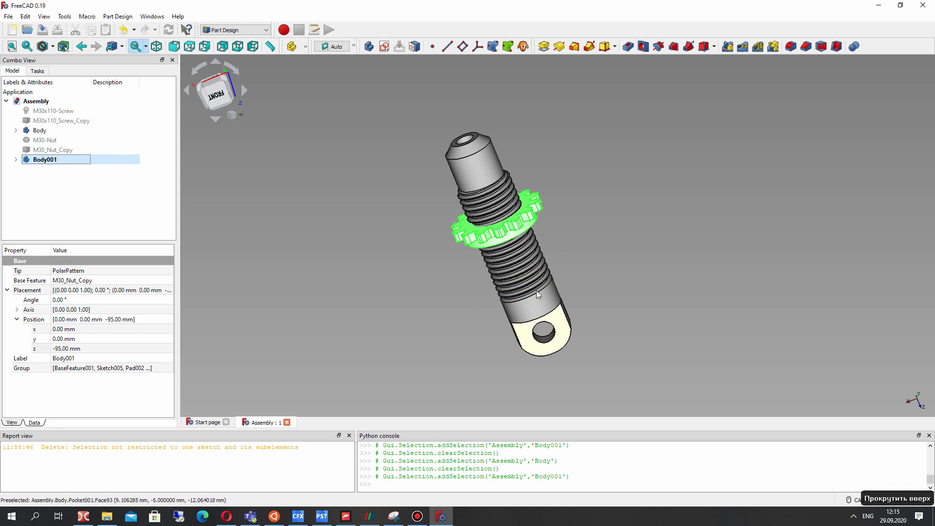
middle_click_drag(454, 95, 466, 136)
middle_click_drag(433, 182, 417, 155)
left_click(335, 163)
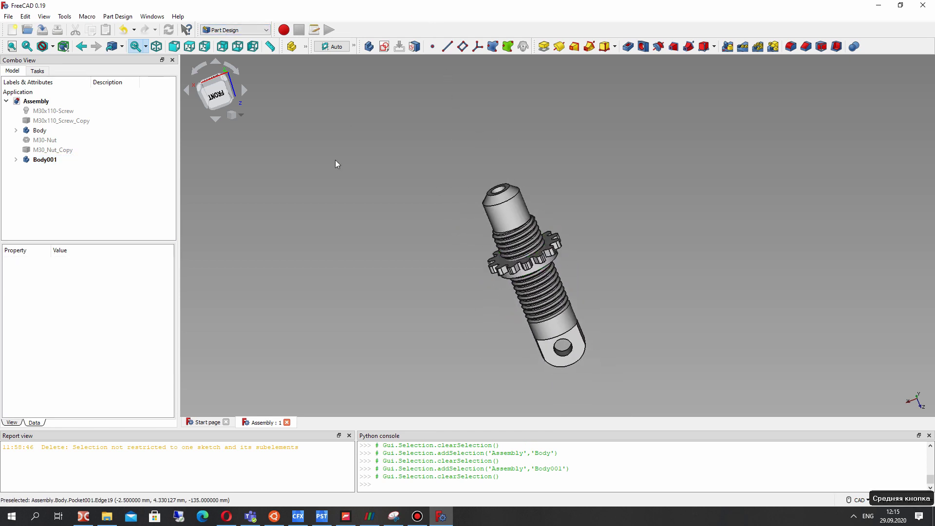
Step: Create a new empty body in the assembly alongside the screw and nut bodies and select it
left_click(369, 46)
middle_click_drag(410, 224, 463, 360)
scroll(453, 291, "down", 5)
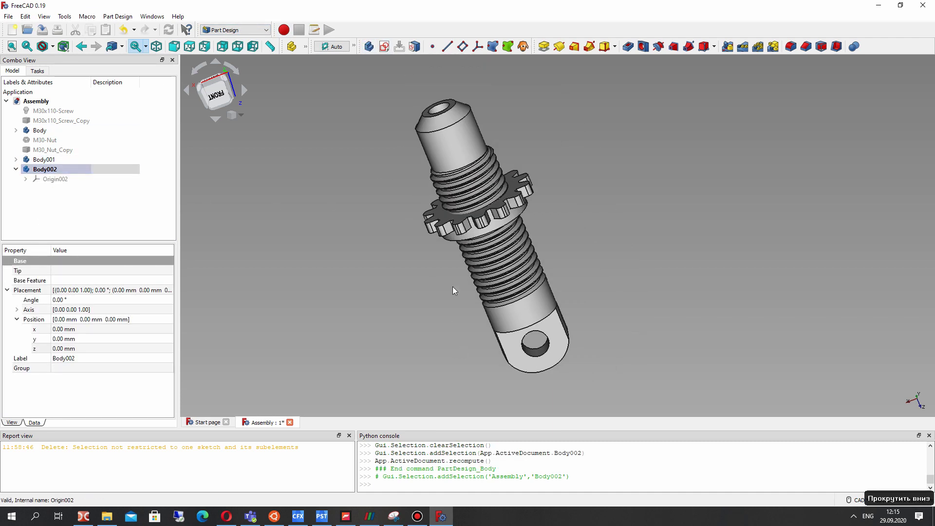
left_click(54, 169)
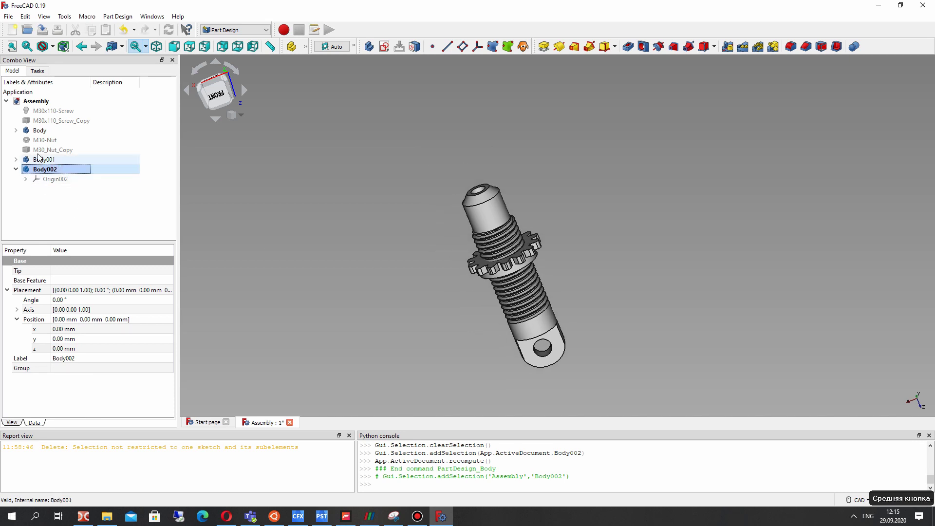
left_click(44, 160)
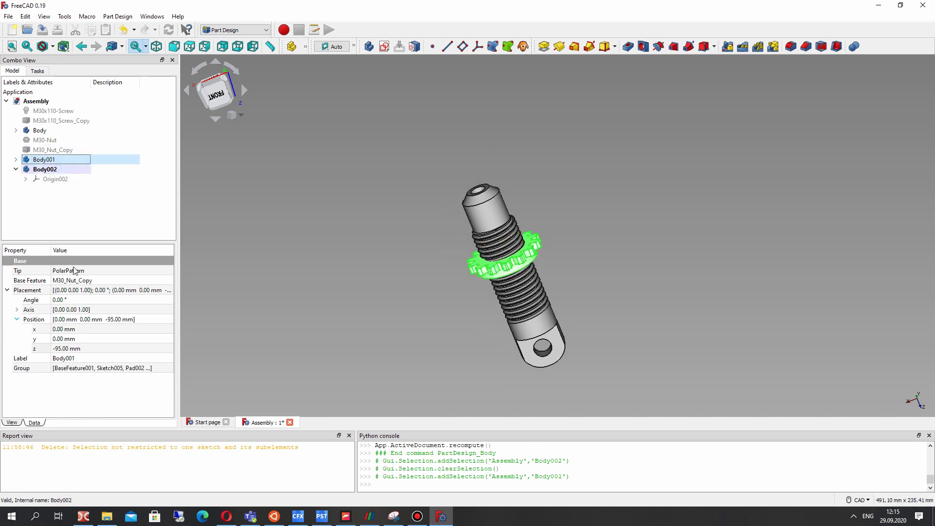
left_click(366, 225)
left_click(49, 169)
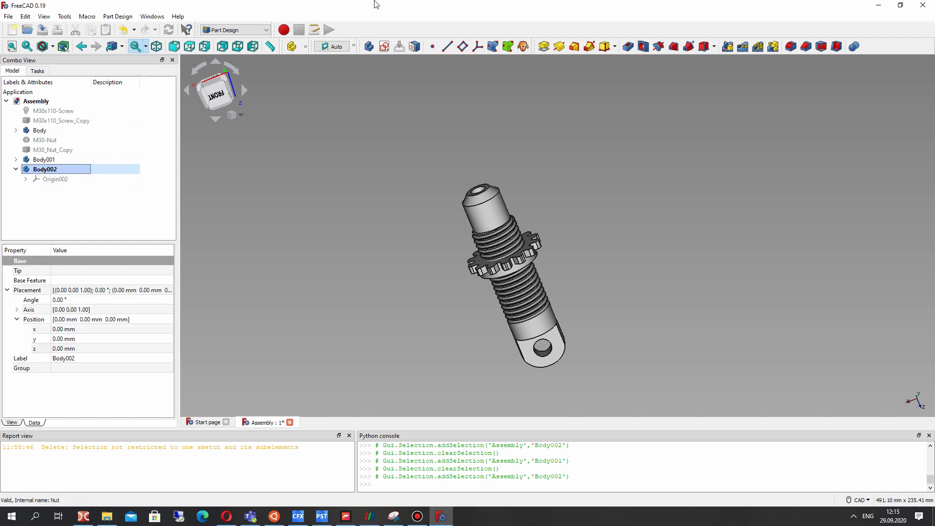
Step: Start a new sketch on the XZ base plane of the new body
left_click(384, 47)
middle_click_drag(575, 368, 545, 251)
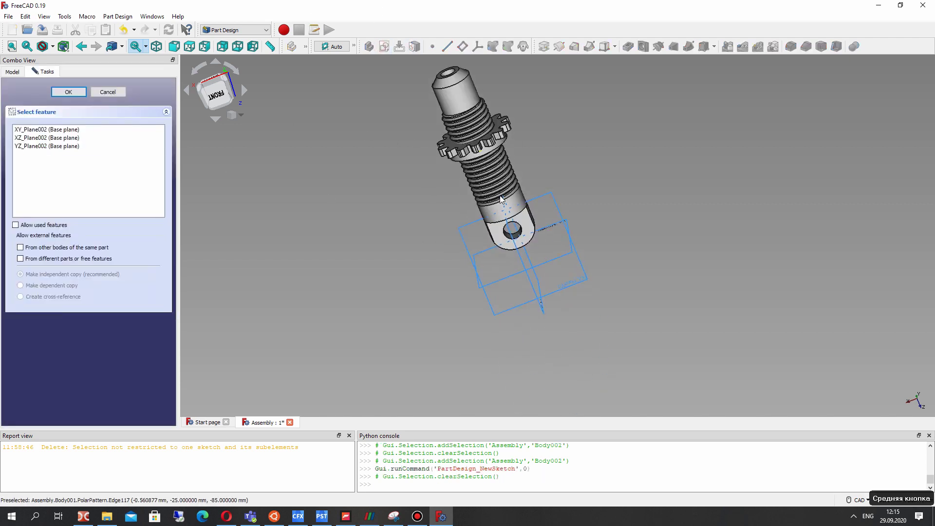
left_click(576, 284)
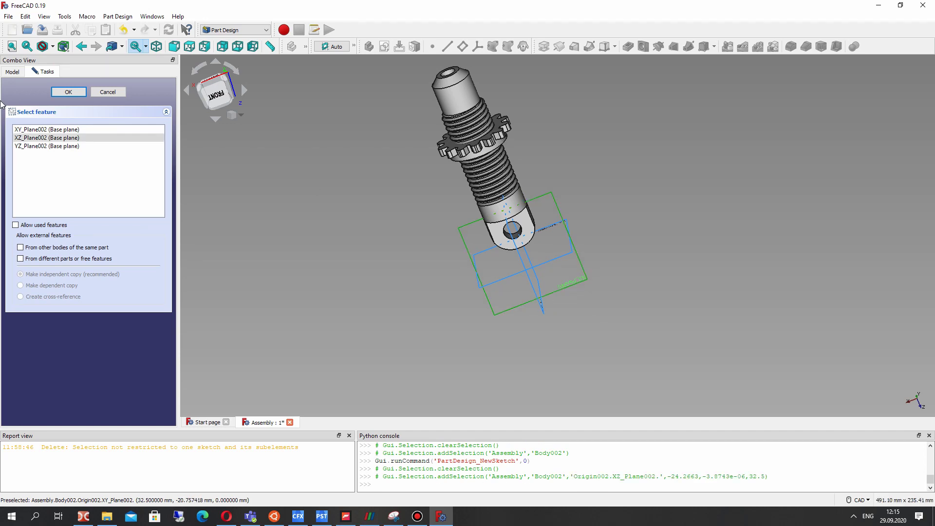
left_click(54, 92)
scroll(531, 263, "up", 5)
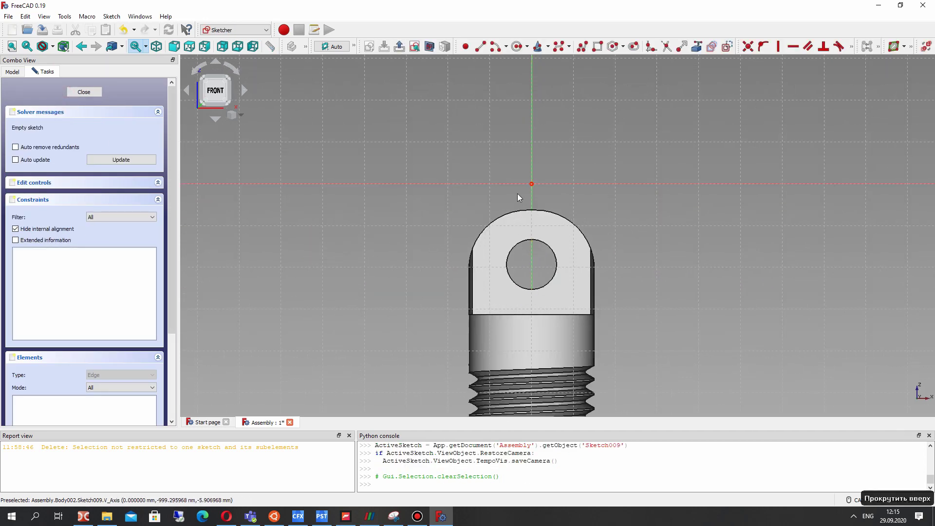
middle_click(512, 180)
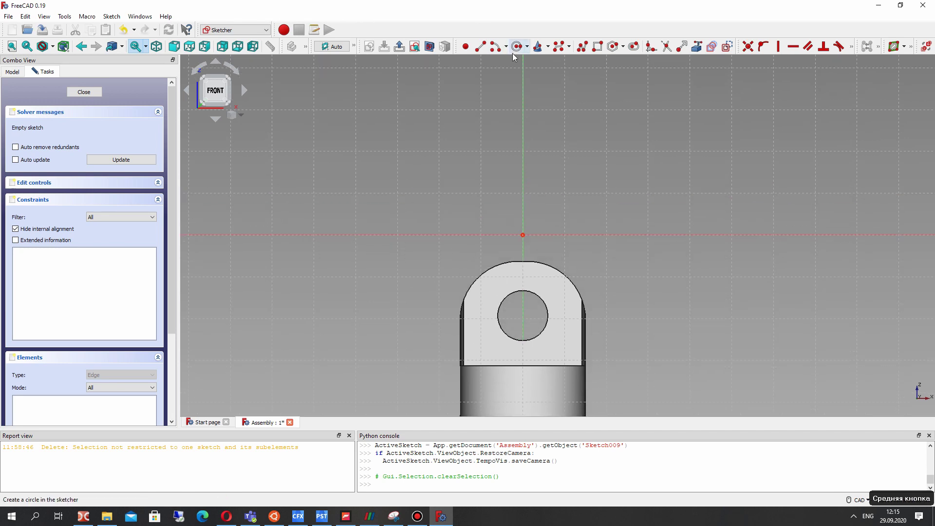
Step: Sketch a rectangle about 31 mm wide and 39 mm high beyond the screw's lug, with one edge on the horizontal axis
left_click(598, 46)
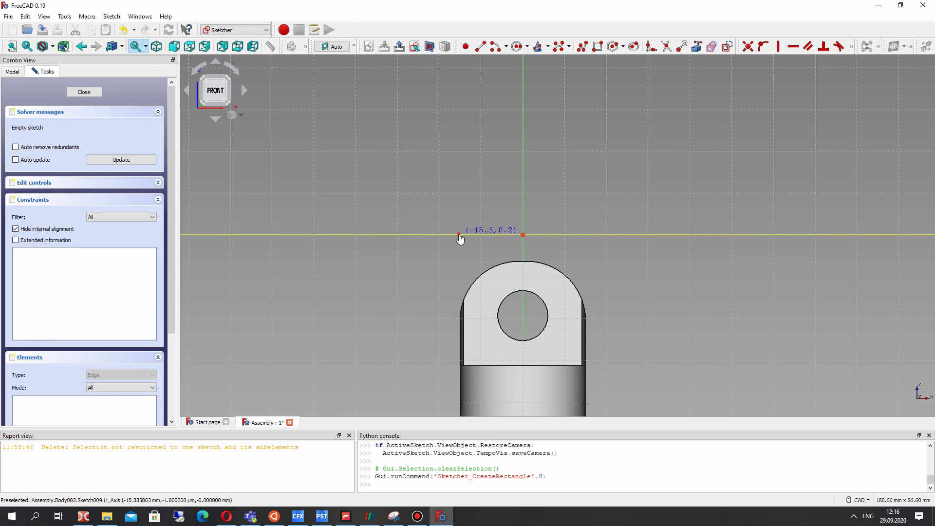
left_click(458, 233)
left_click(589, 75)
scroll(540, 217, "down", 1)
right_click(541, 216)
Step: Constrain the horizontal distance between the rectangle's two corners on the horizontal axis to 25 mm
left_click(588, 263)
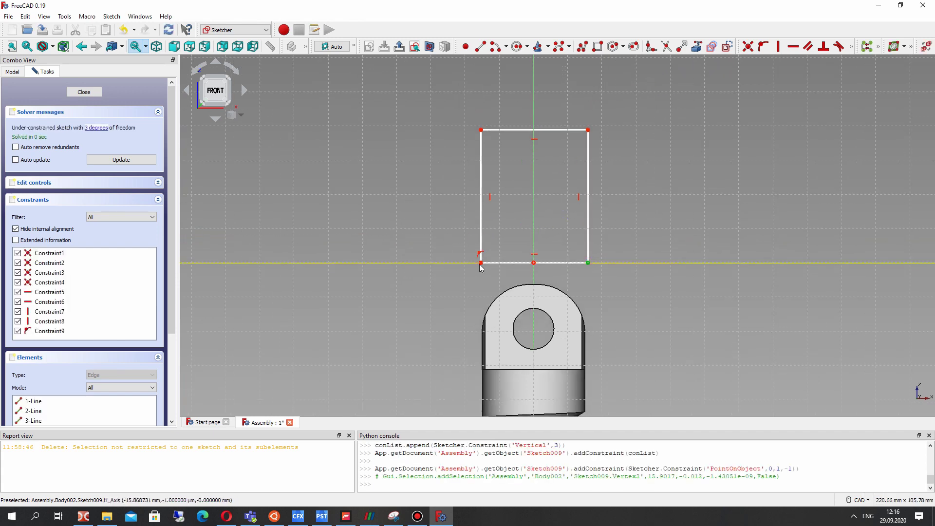
left_click(479, 263)
left_click(423, 207)
left_click(481, 262)
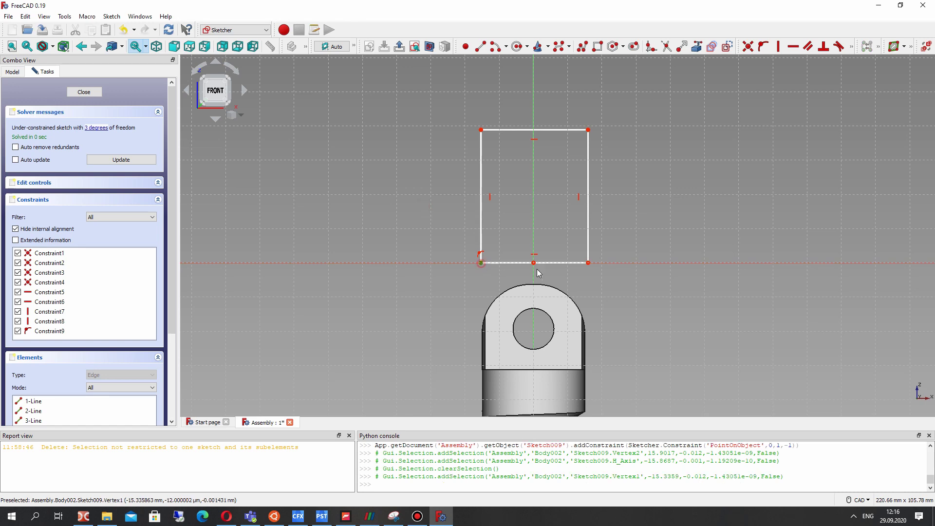
left_click(589, 263)
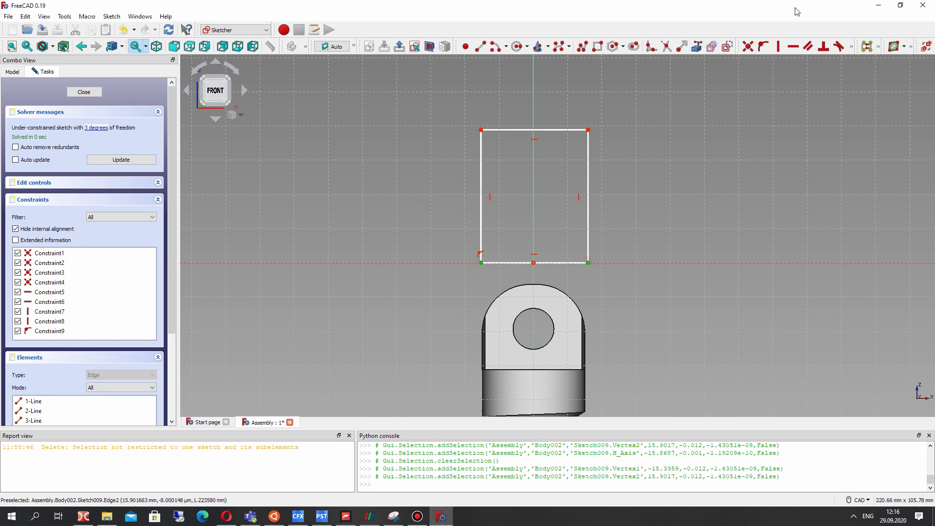
left_click(852, 47)
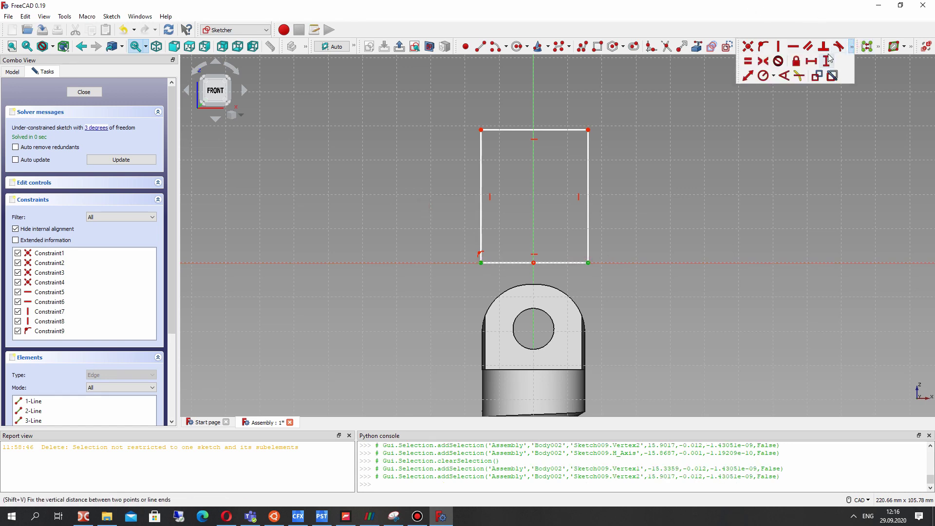
left_click(811, 61)
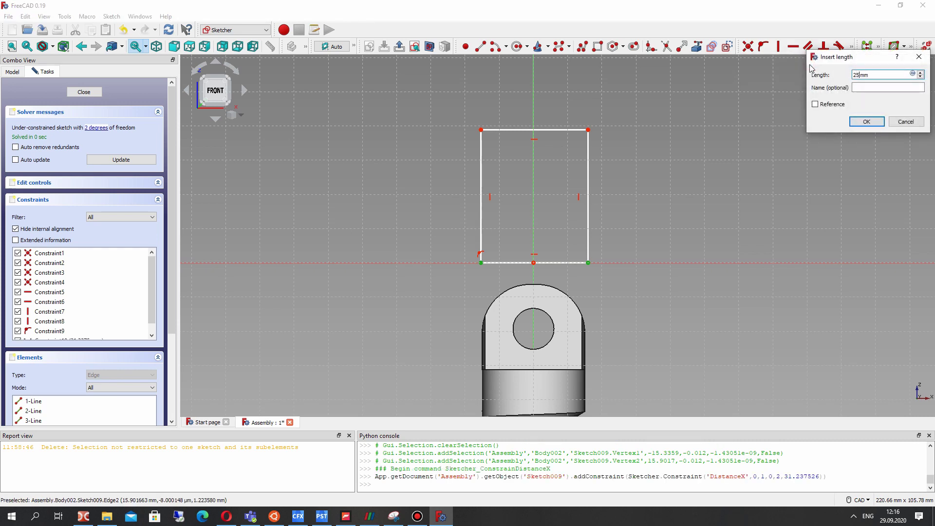
key("Return")
Step: Set the rectangle's width constraint to 30 mm
scroll(585, 305, "up", 2)
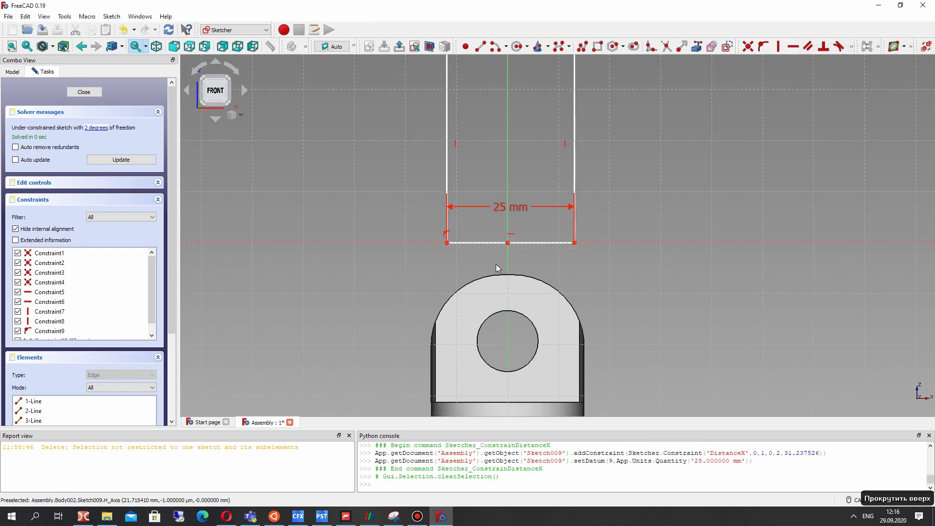
double_click(494, 207)
key("Return")
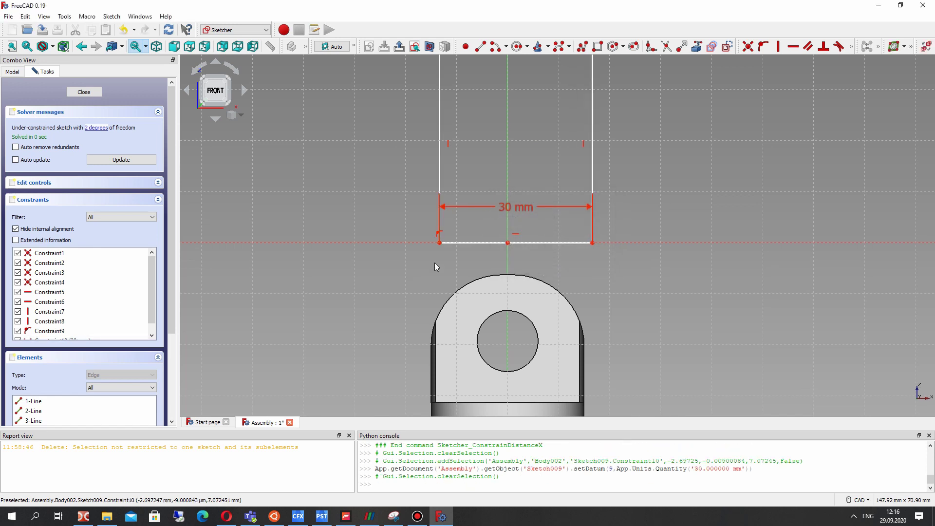
Step: Center the rectangle by constraining its lower right corner to a 15 mm horizontal distance from the origin
left_click_drag(472, 240, 470, 242)
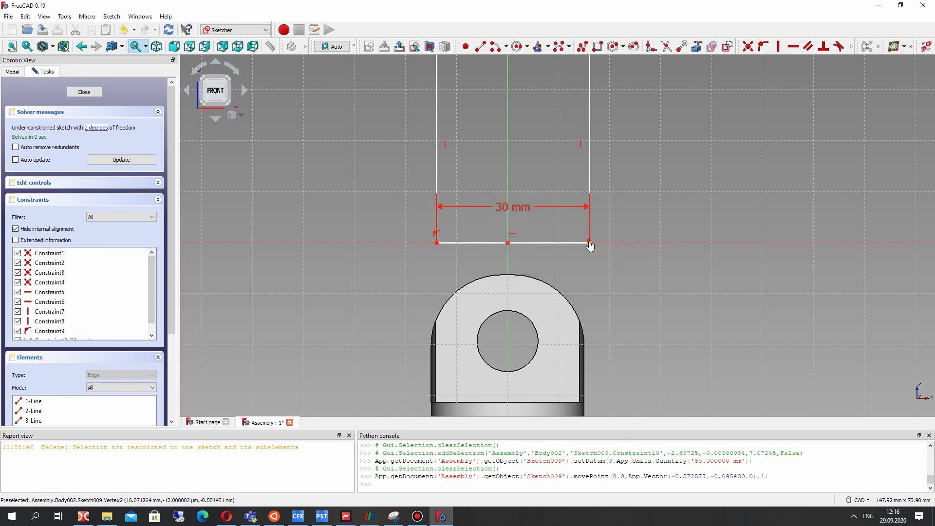
left_click(589, 241)
left_click(508, 242)
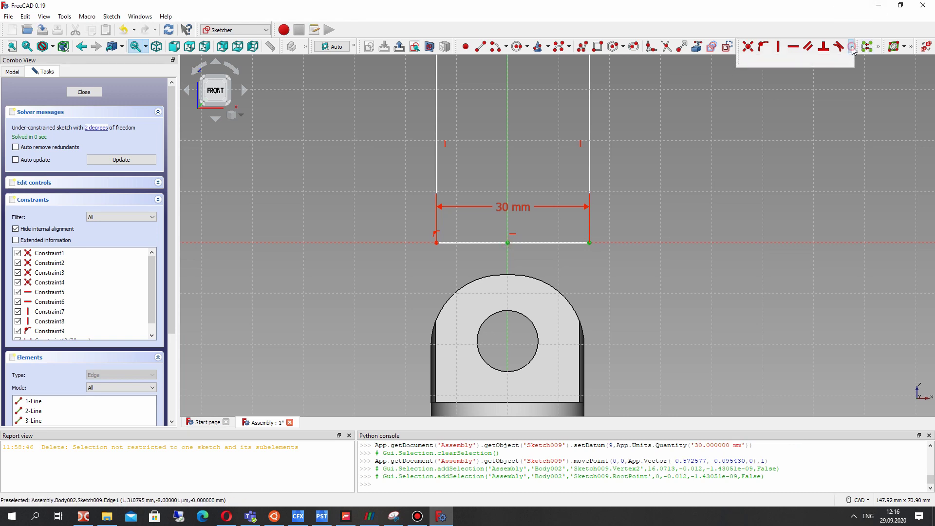
left_click(811, 62)
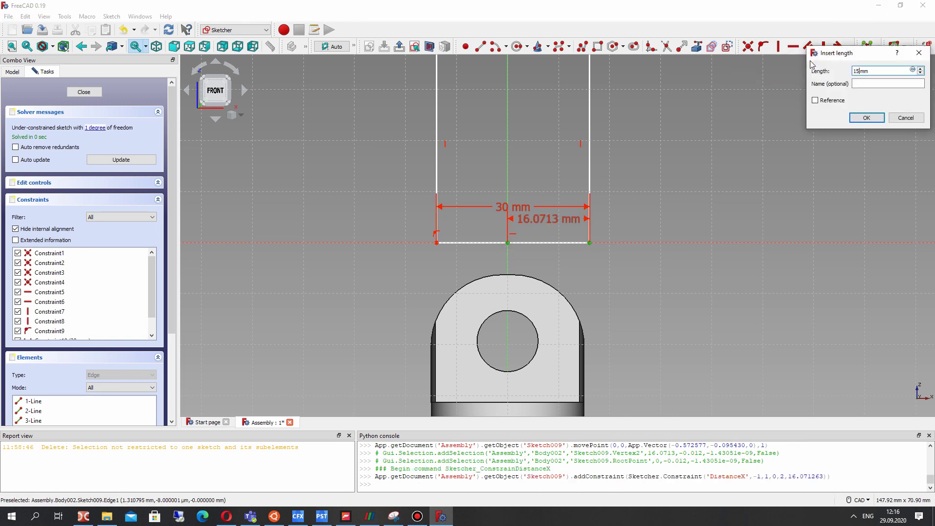
key("Return")
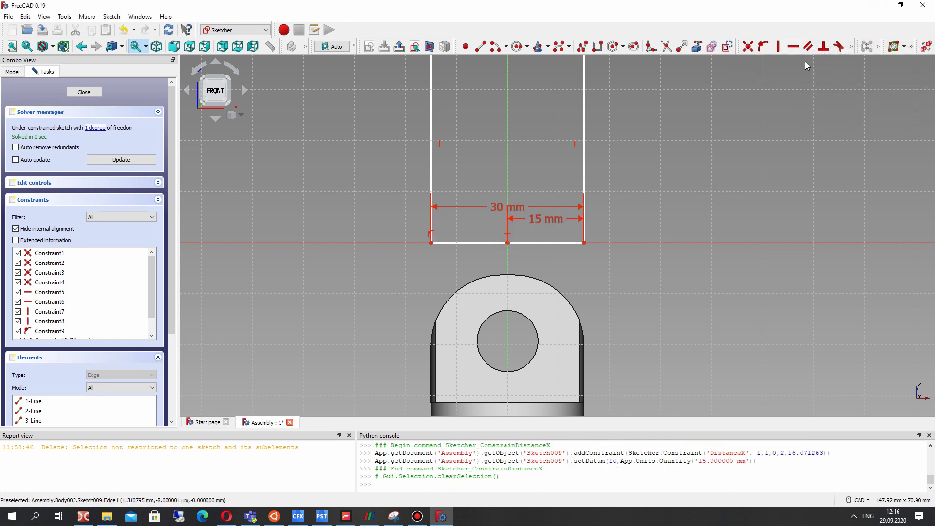
scroll(549, 162, "down", 1)
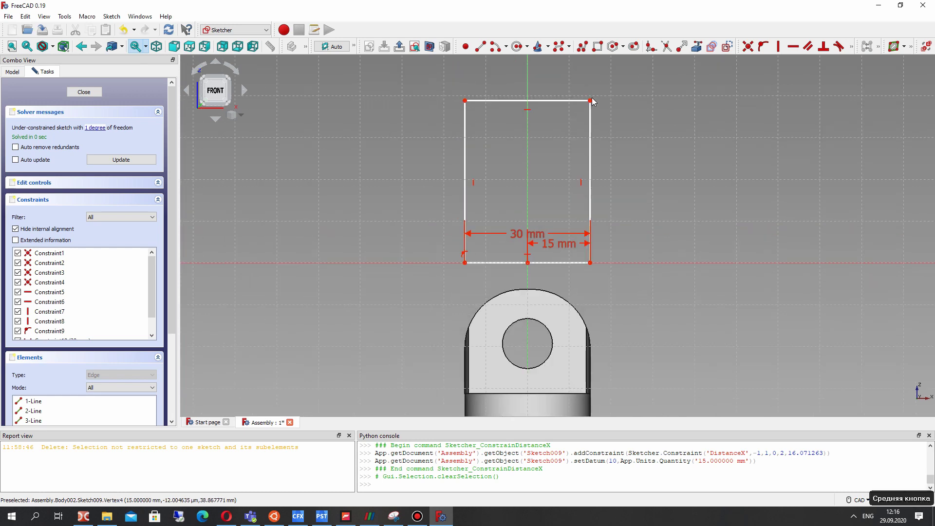
left_click(589, 129)
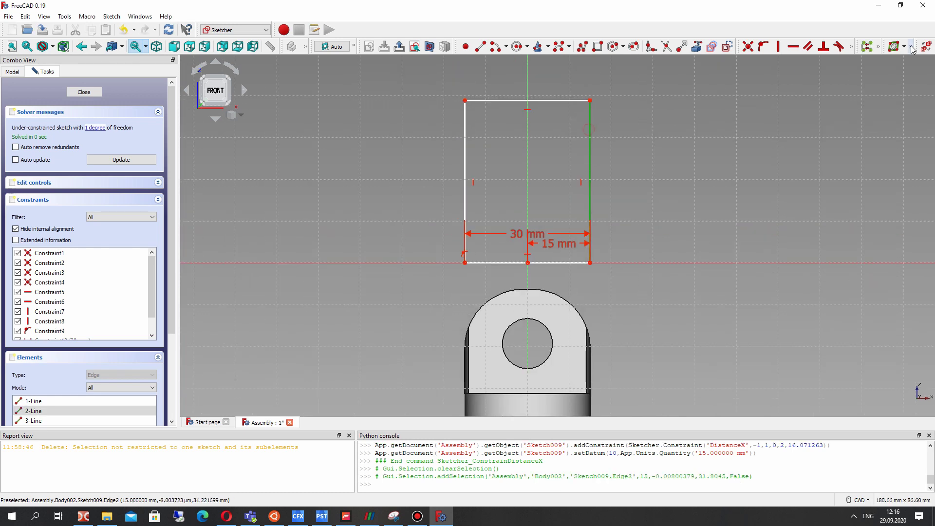
left_click(851, 46)
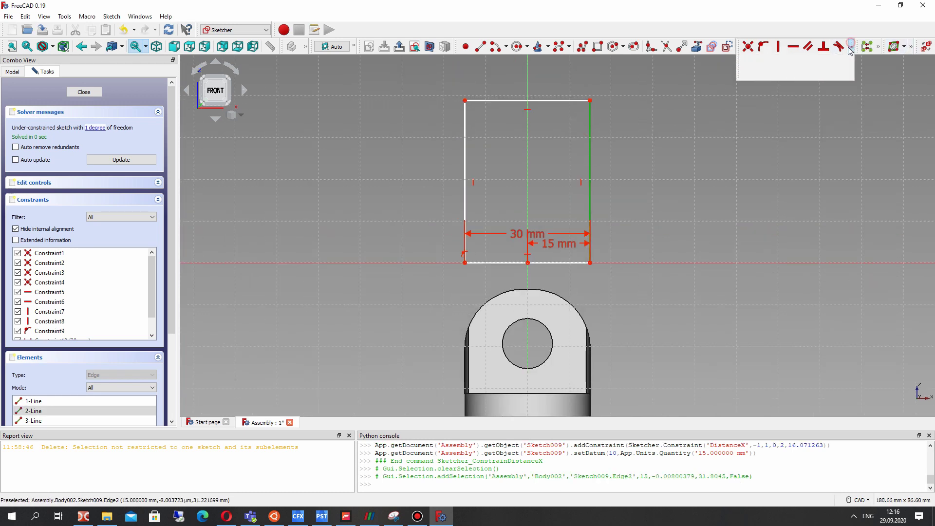
left_click(661, 159)
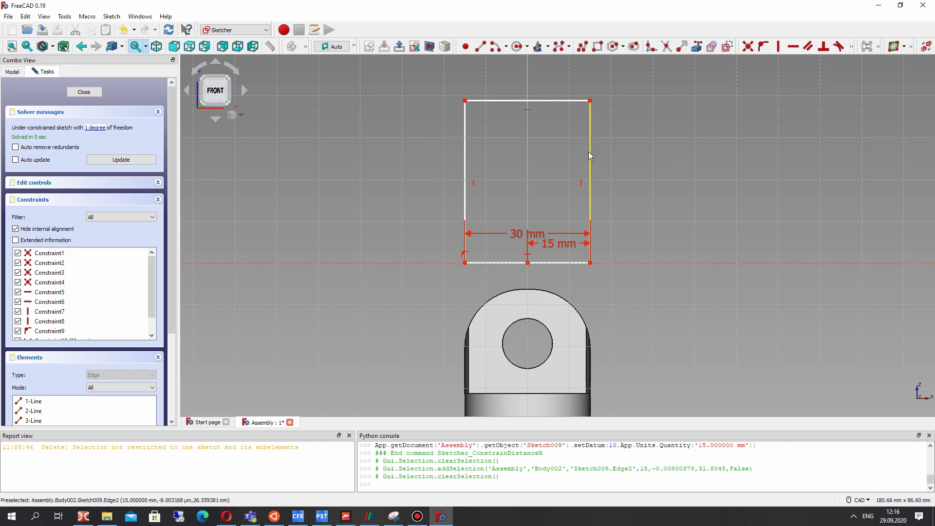
Step: Shorten the rectangle by moving its upper edge down to a height of about 27 mm
left_click_drag(590, 101, 590, 151)
left_click(576, 151)
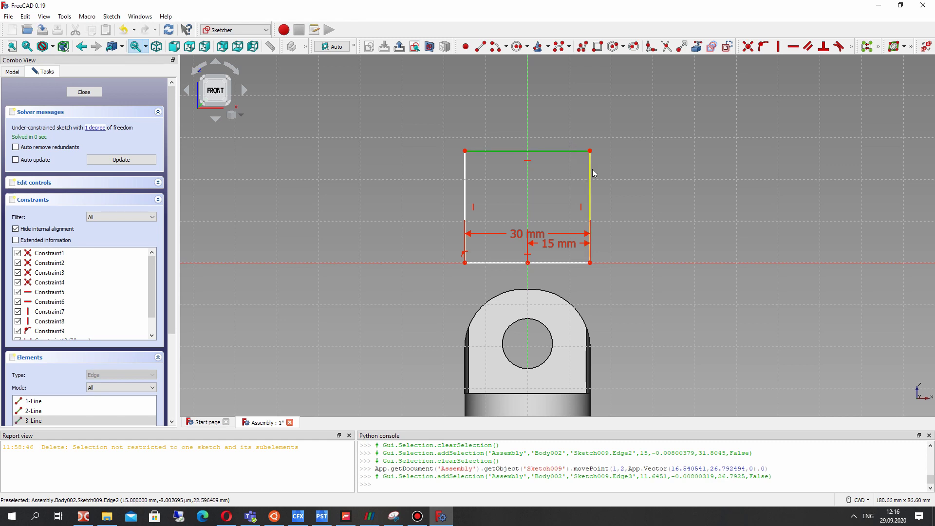
left_click(594, 173)
left_click(691, 146)
Step: Fillet the rectangle's two upper corners with radii of about 3 mm on the right and 6 mm on the left
left_click(651, 46)
left_click(577, 153)
left_click(590, 176)
left_click(498, 151)
left_click(466, 170)
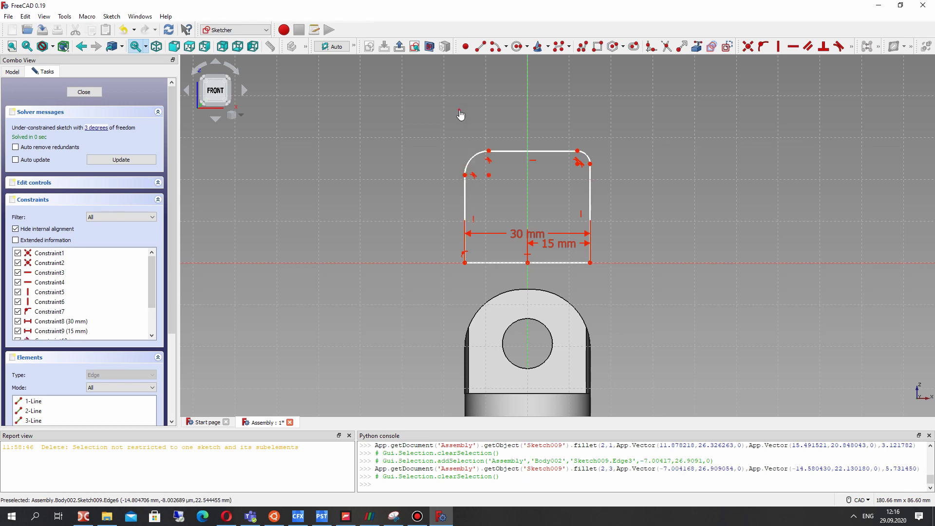
Step: Constrain both corner arcs to share the same radius and set it to 8 mm
left_click(480, 157)
left_click(586, 154)
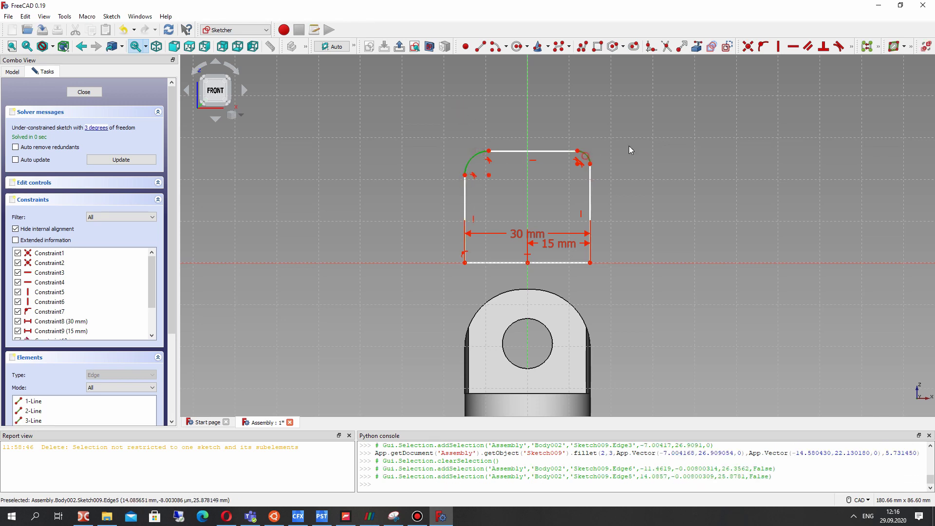
left_click(850, 46)
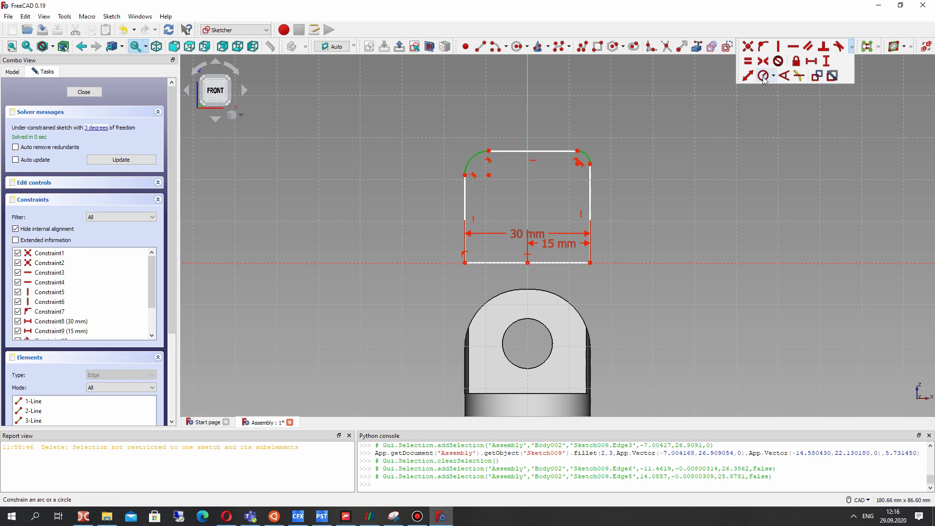
left_click(852, 48)
left_click(851, 47)
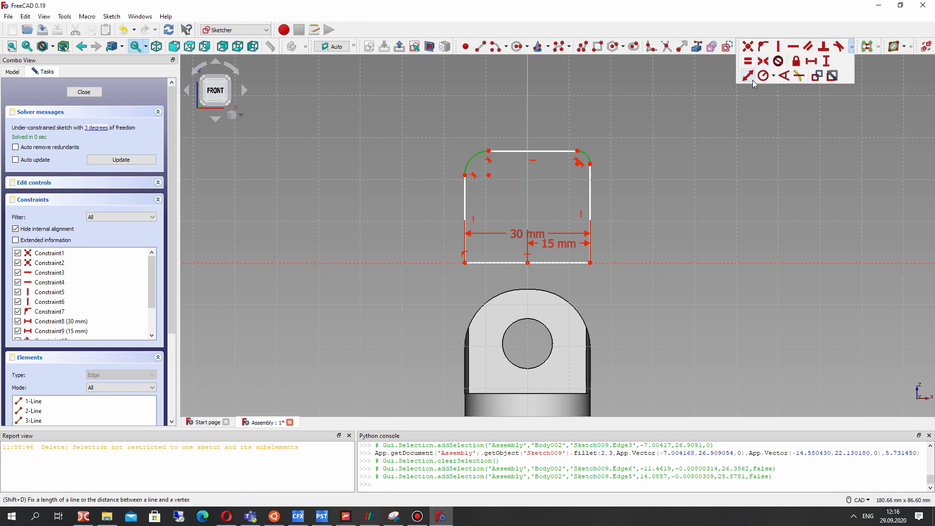
left_click(748, 79)
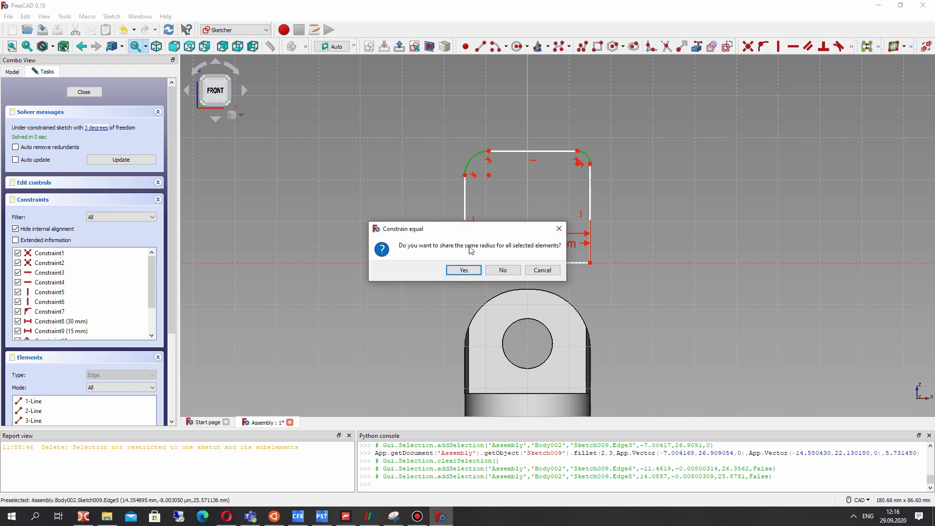
left_click(463, 270)
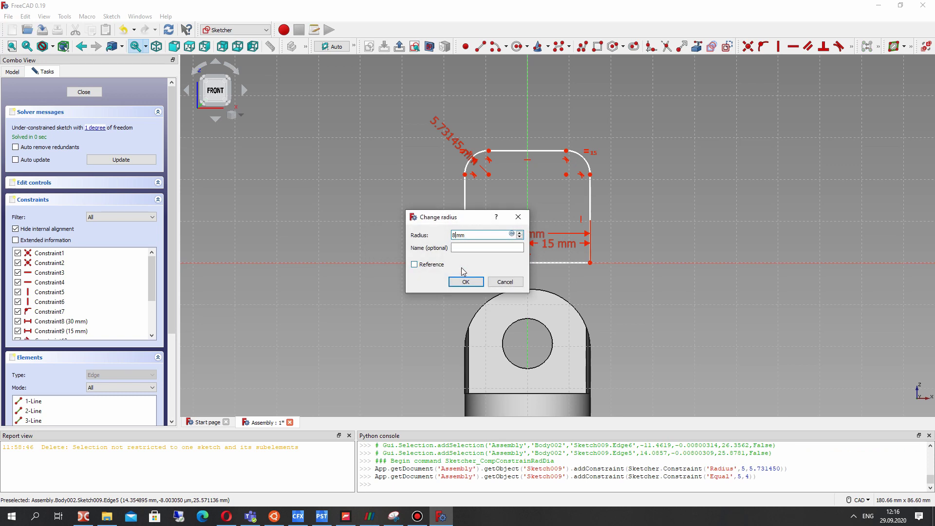
type("8")
left_click(465, 282)
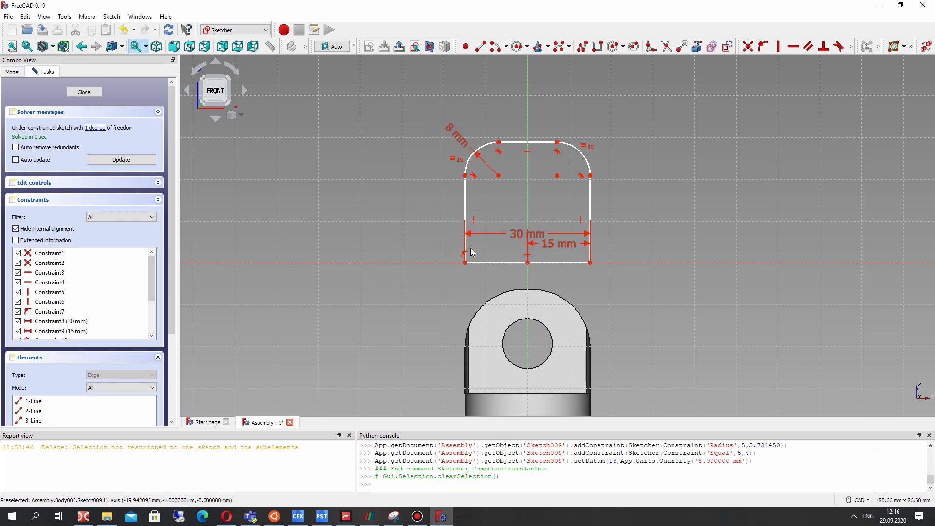
Step: Set the radius of the two upper corner arcs to 10 mm
left_click_drag(530, 143, 533, 143)
double_click(461, 141)
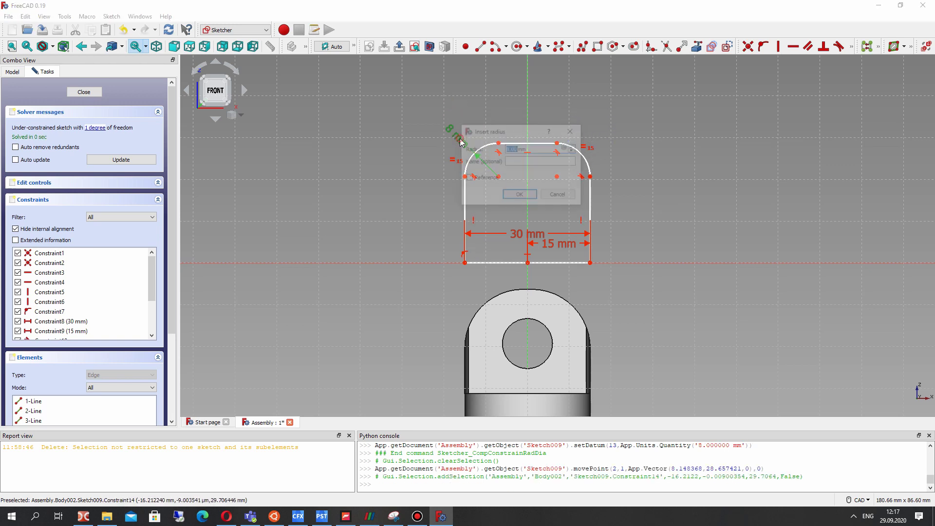
type("10")
key("Return")
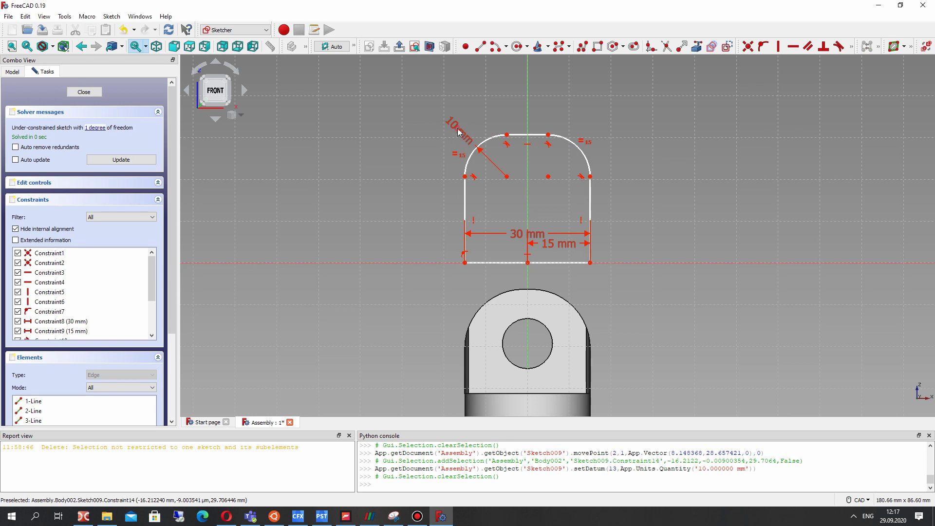
Step: Set the radius of the two upper corner arcs to 12 mm
double_click(453, 127)
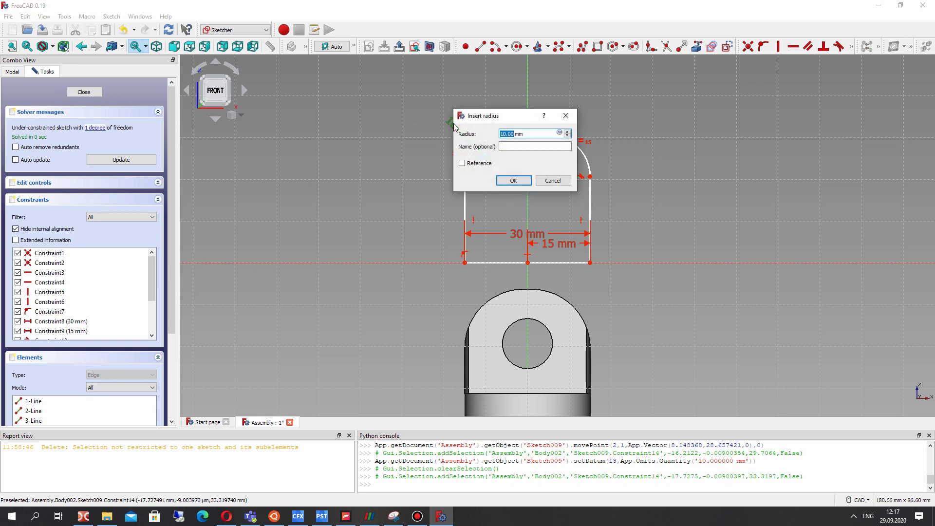
type("12")
key("Return")
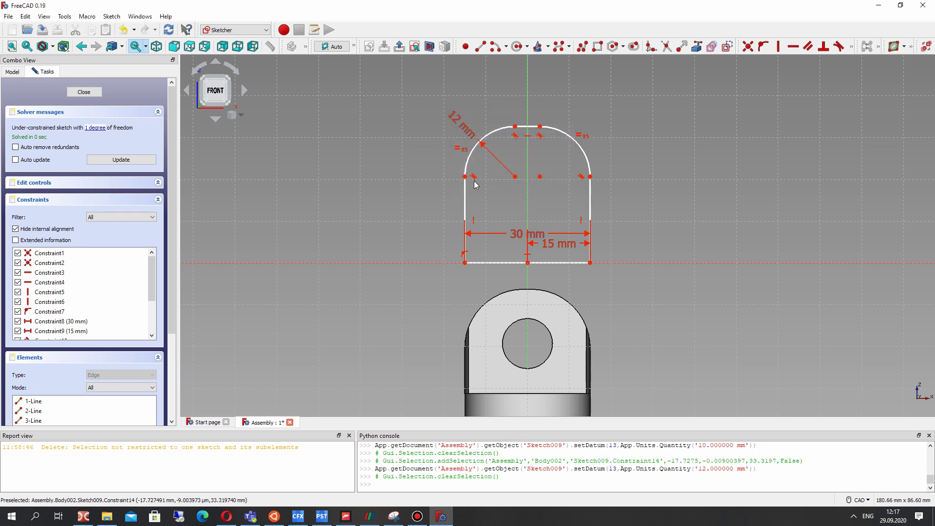
Step: Lower the profile's upper edge, constrain its height above the lower right corner to 25 mm, and place the dimension outside the outline
left_click_drag(529, 128, 530, 163)
left_click(540, 147)
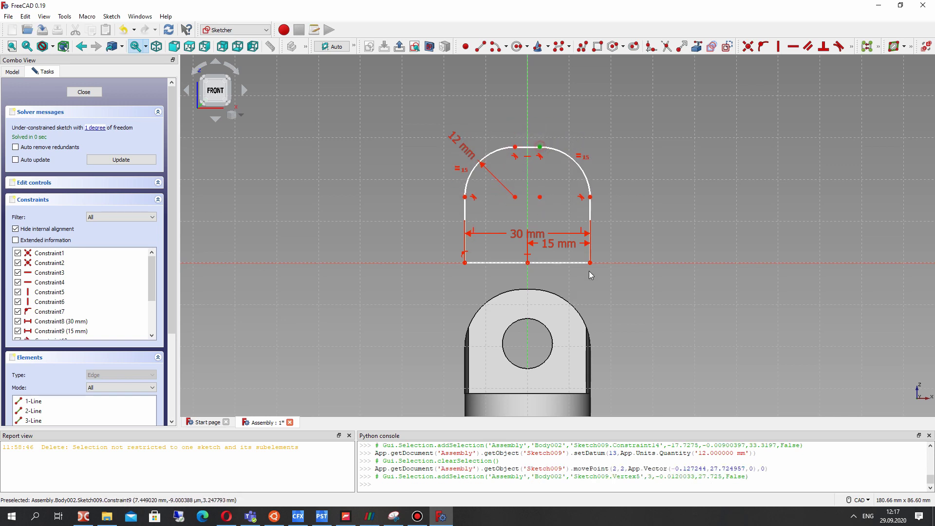
left_click(589, 263)
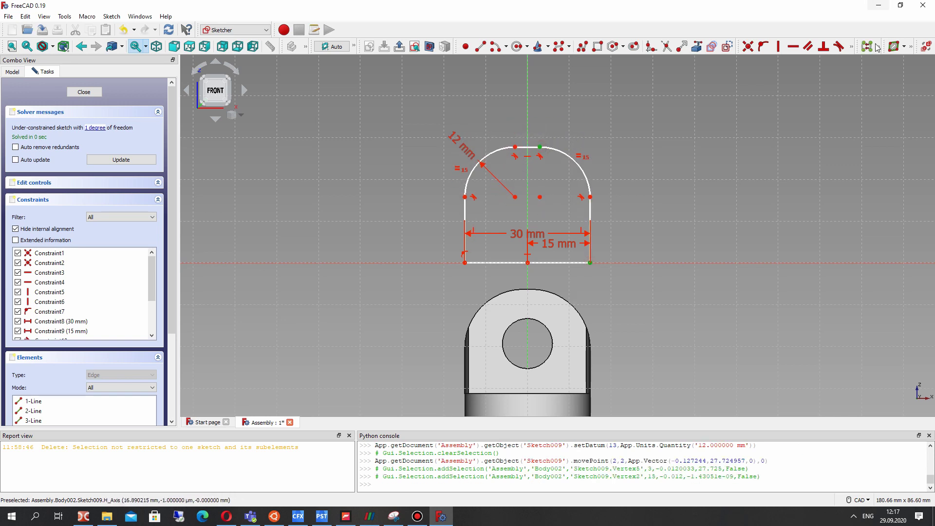
left_click(850, 47)
left_click(824, 59)
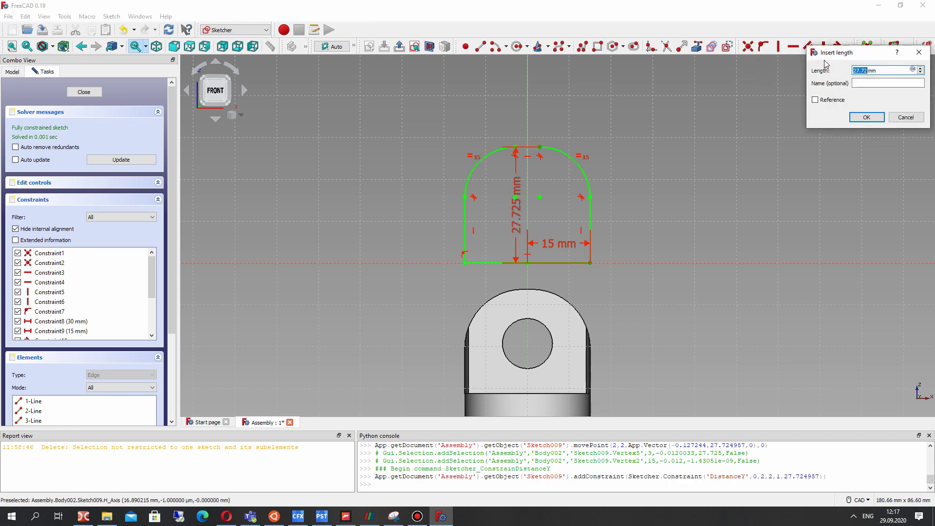
type("25")
key("Return")
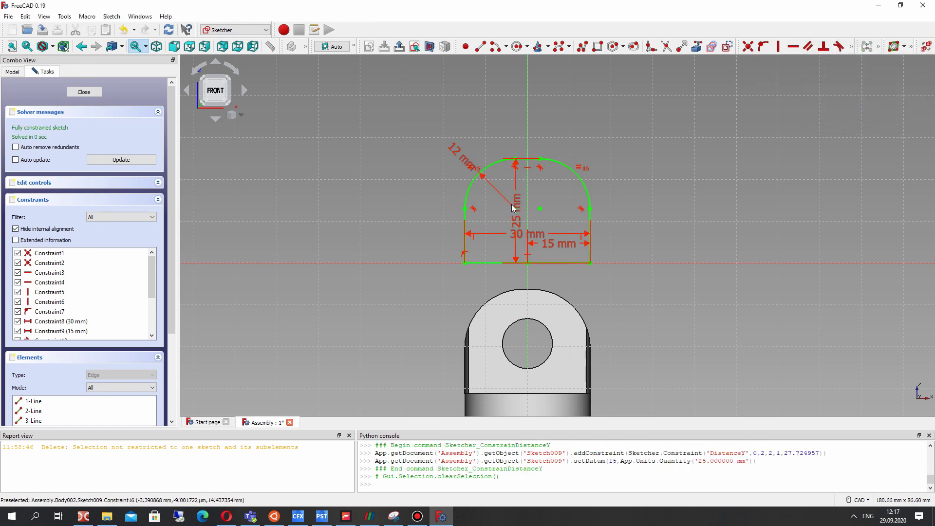
left_click_drag(527, 202, 672, 204)
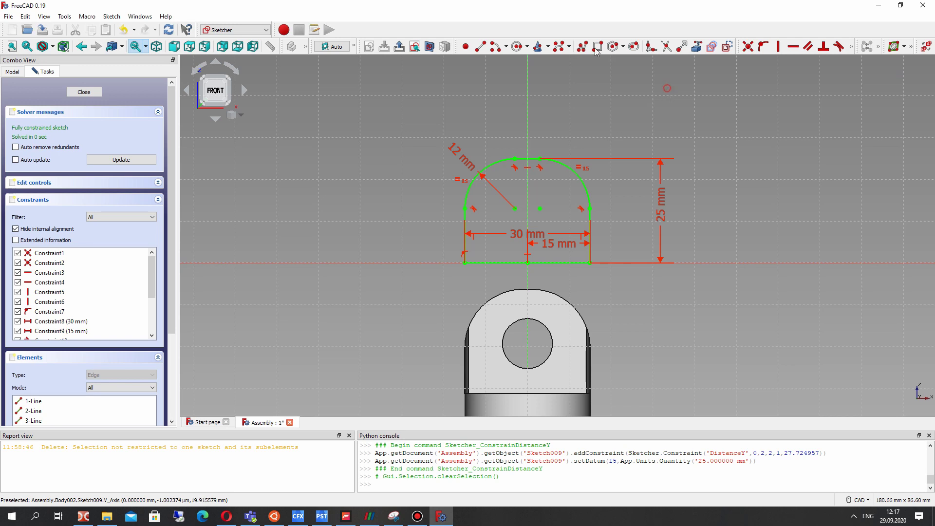
Step: Draw a circle centred on the vertical axis about 14 mm above the origin and constrain its radius to 6 mm
left_click(528, 49)
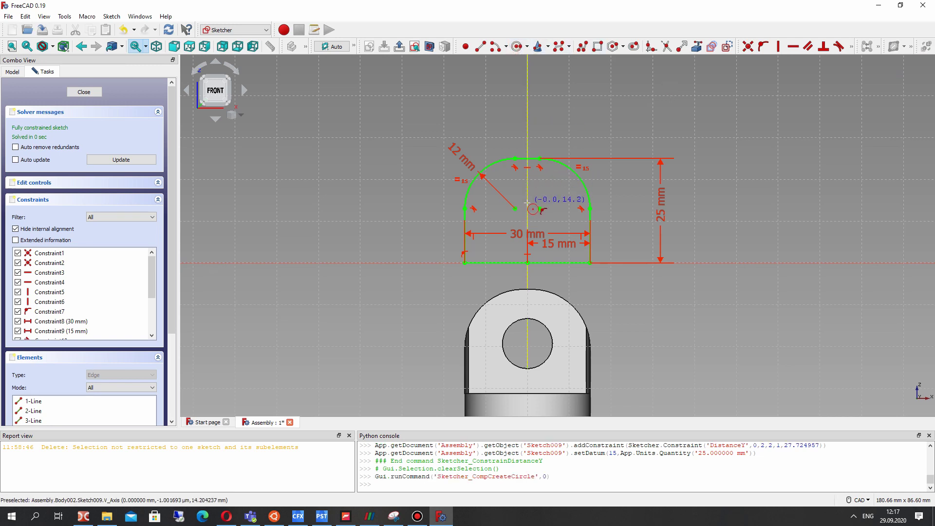
left_click(527, 205)
left_click(543, 189)
left_click(543, 190)
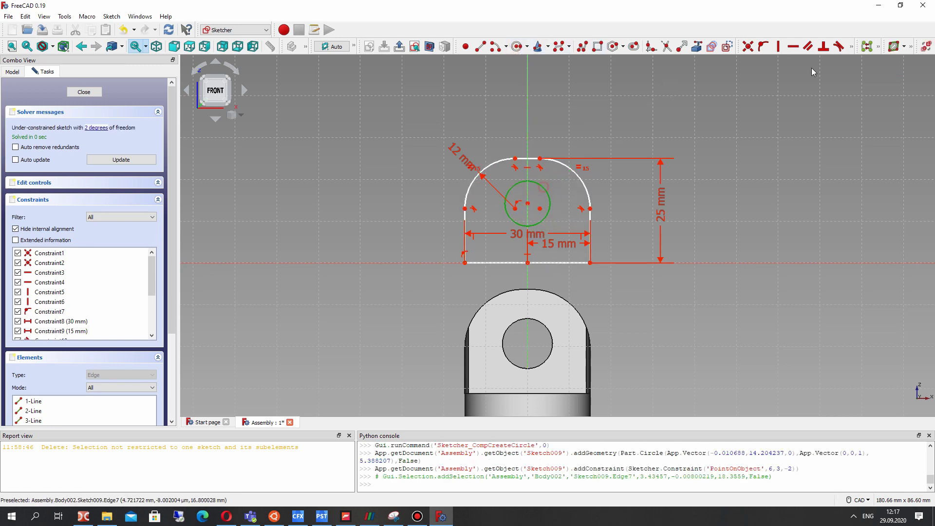
left_click(851, 47)
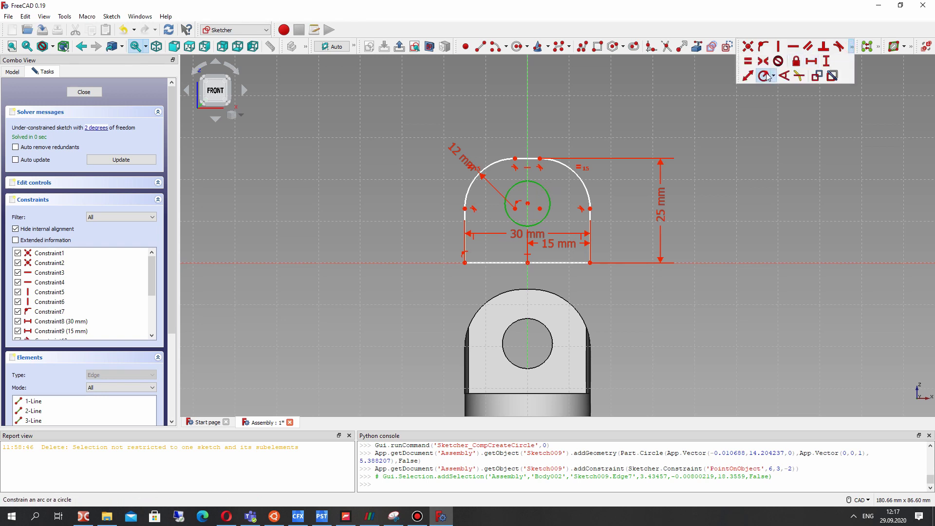
left_click(765, 76)
key("Return")
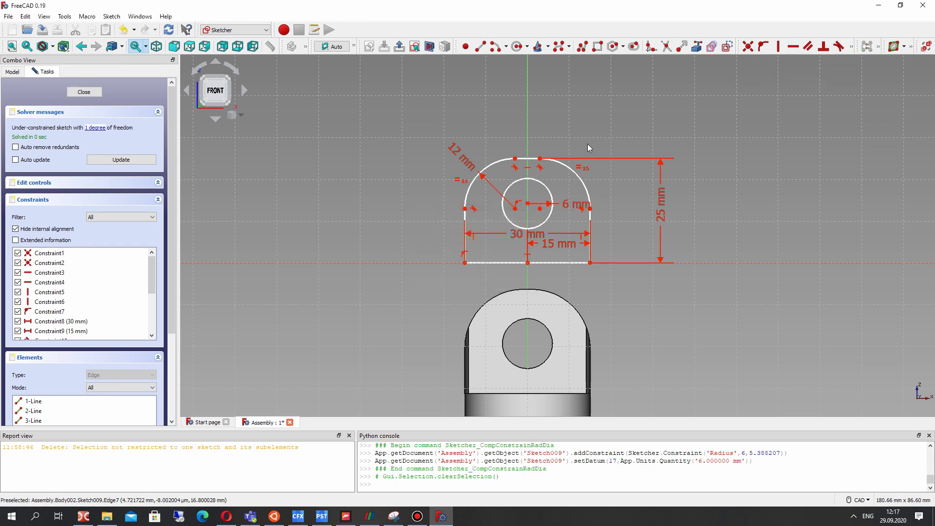
Step: Constrain the circle's centre 12 mm vertically above the lower right corner and place the dimension outside the outline
left_click(528, 204)
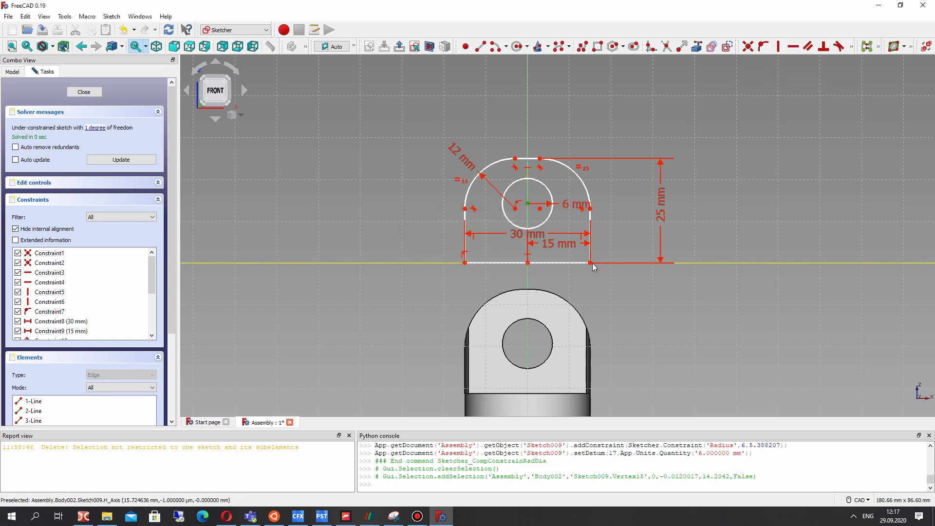
left_click(590, 263)
left_click(851, 46)
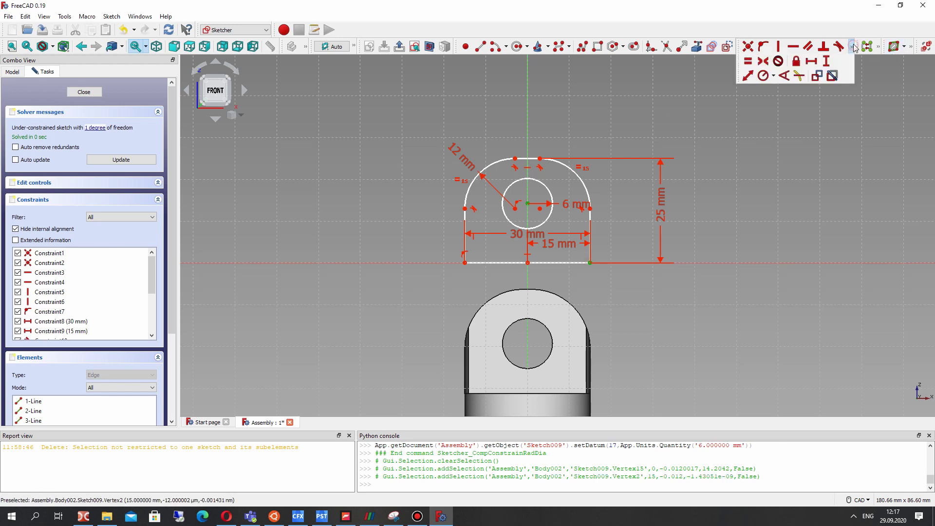
left_click(826, 61)
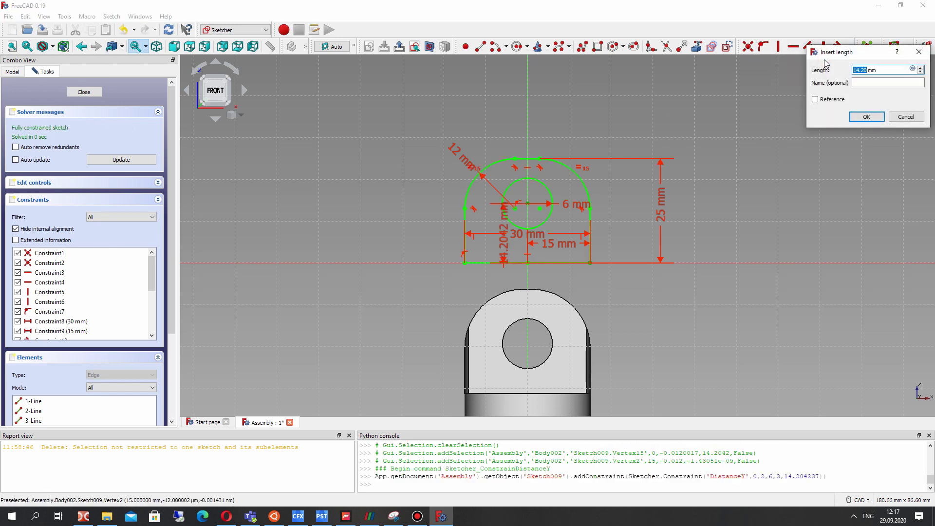
key("Return")
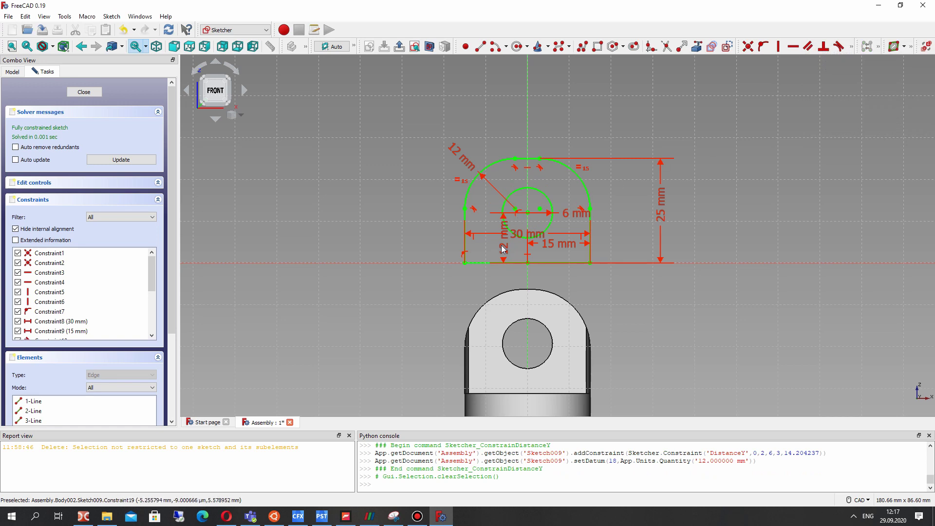
left_click_drag(504, 241, 632, 243)
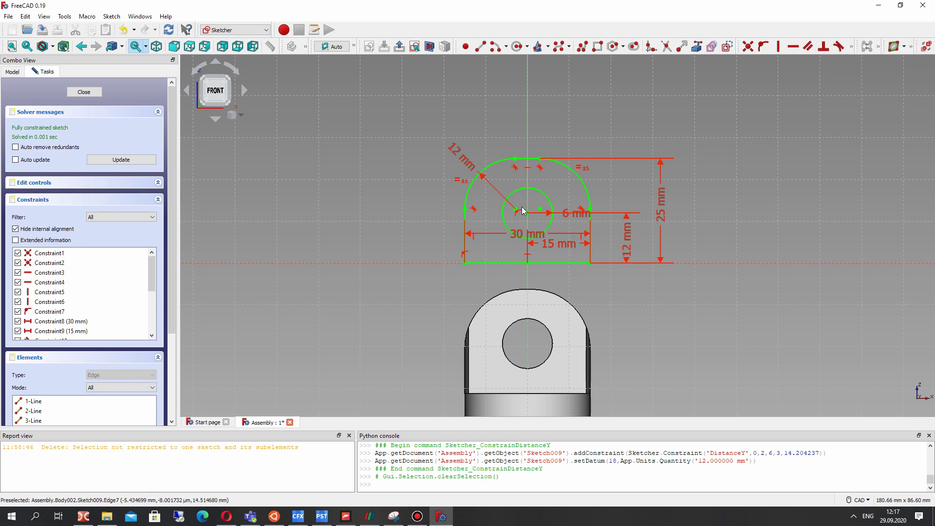
Step: Close the sketch and pad it 10 mm symmetrically to the sketch plane
scroll(547, 236, "down", 3)
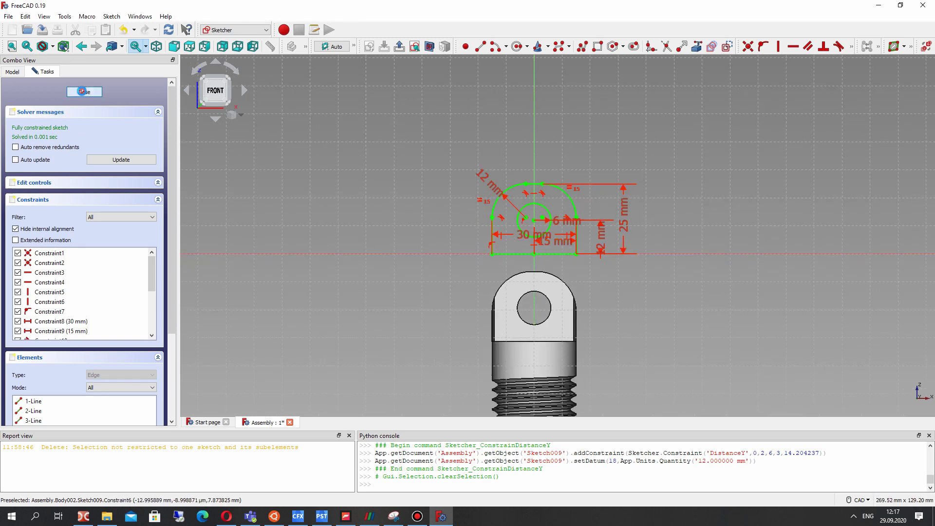
left_click(82, 92)
scroll(509, 259, "up", 2)
mouse_move(511, 261)
middle_mouse_down()
mouse_move(479, 297)
mouse_move(445, 183)
mouse_move(422, 200)
middle_mouse_up()
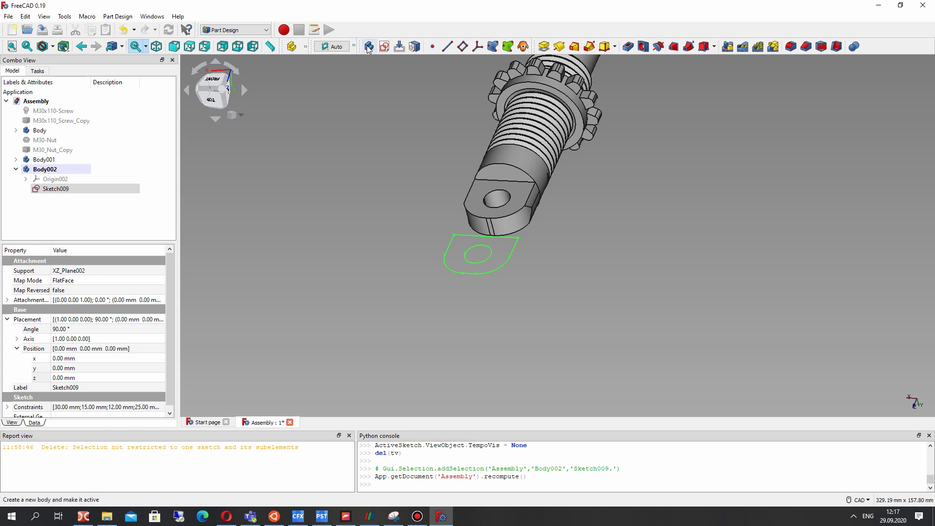
left_click(544, 49)
left_click(32, 166)
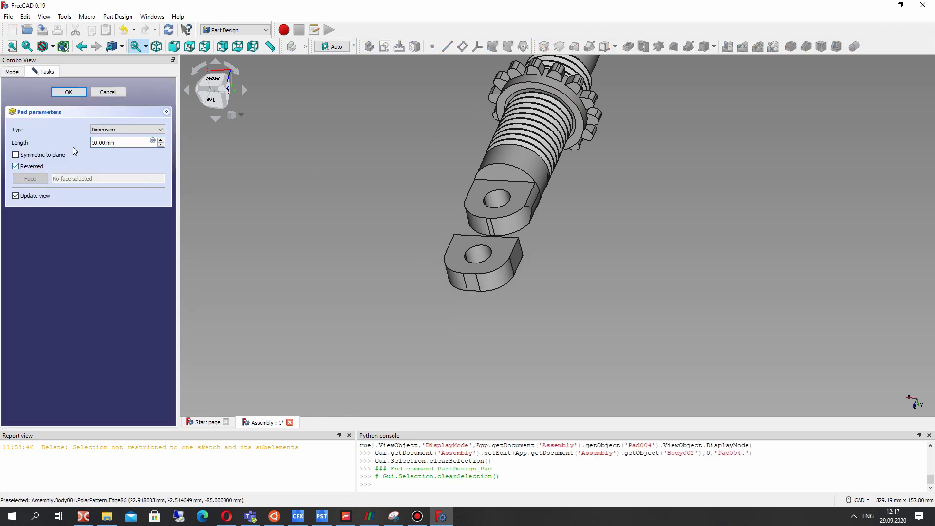
middle_click_drag(460, 206, 316, 210)
left_click(35, 155)
middle_click_drag(480, 202, 517, 214)
left_click(63, 87)
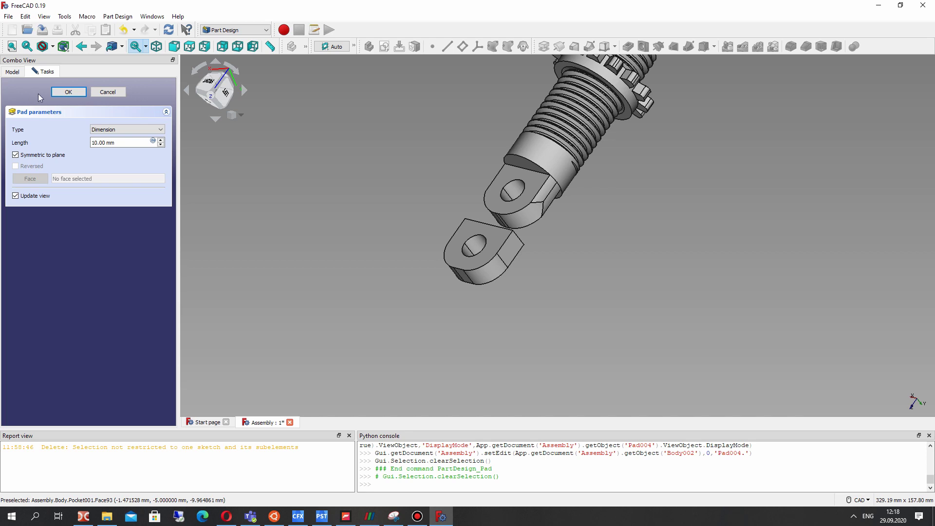
Step: Examine the padded lug beside the screw and check the placement values of the nut and screw bodies
right_click_drag(352, 189, 776, 230)
scroll(657, 260, "down", 3)
right_click_drag(608, 217, 550, 271)
scroll(627, 258, "up", 2)
right_click_drag(616, 258, 696, 222)
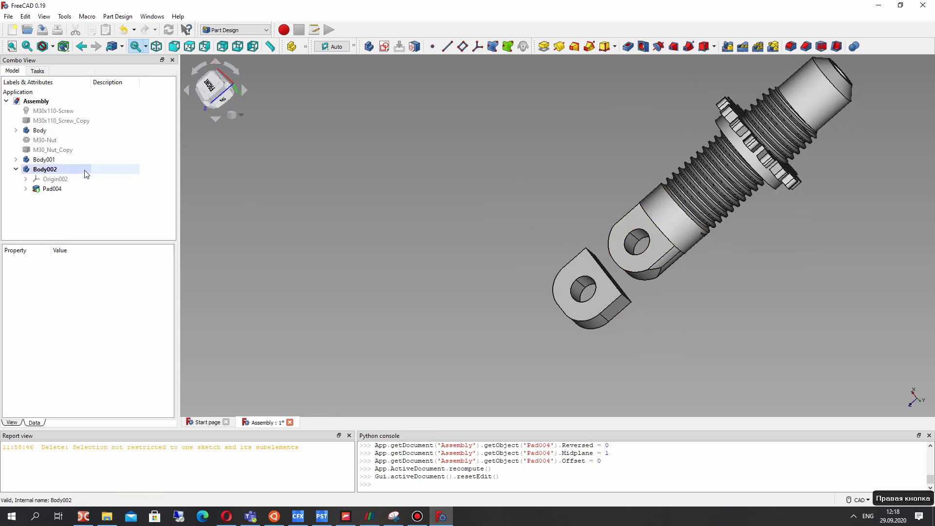
left_click(59, 161)
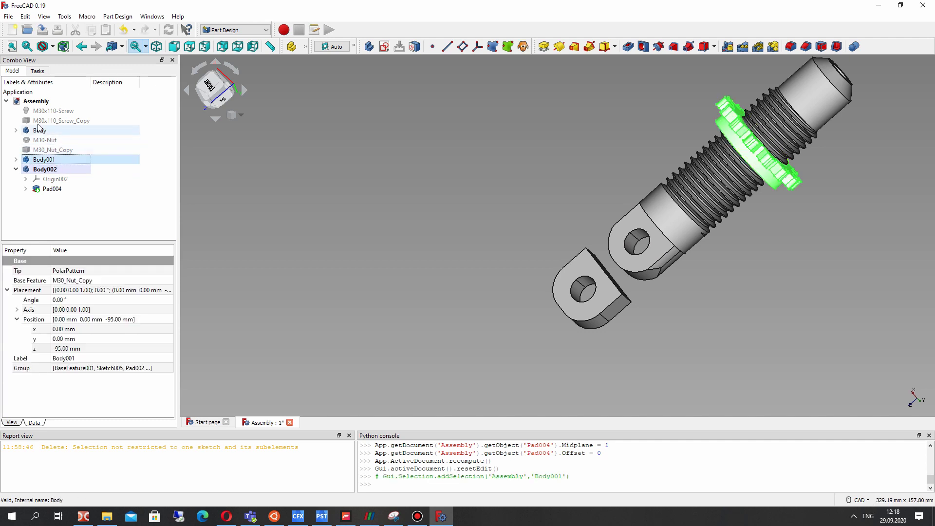
left_click(39, 130)
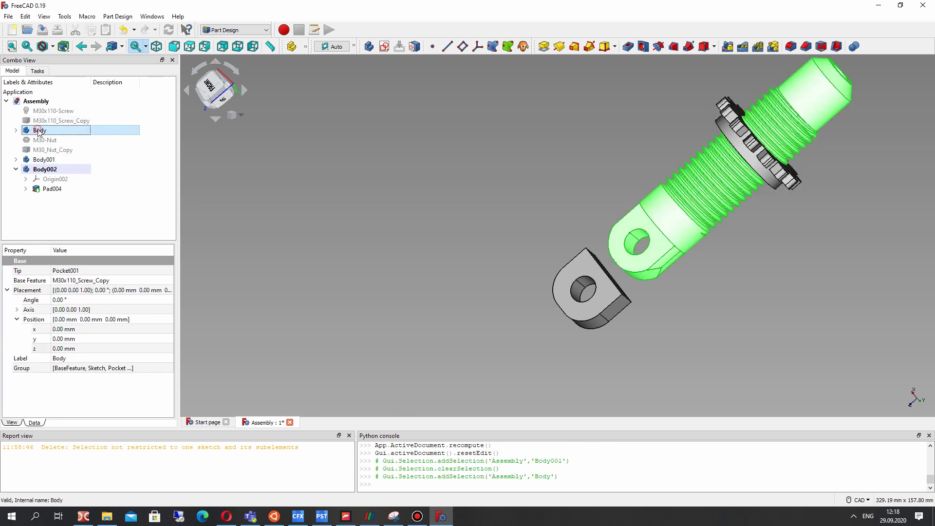
left_click(58, 349)
left_click(250, 258)
Step: Transform the screw body by moving it along its Z axis, away from the new lug
right_click(54, 132)
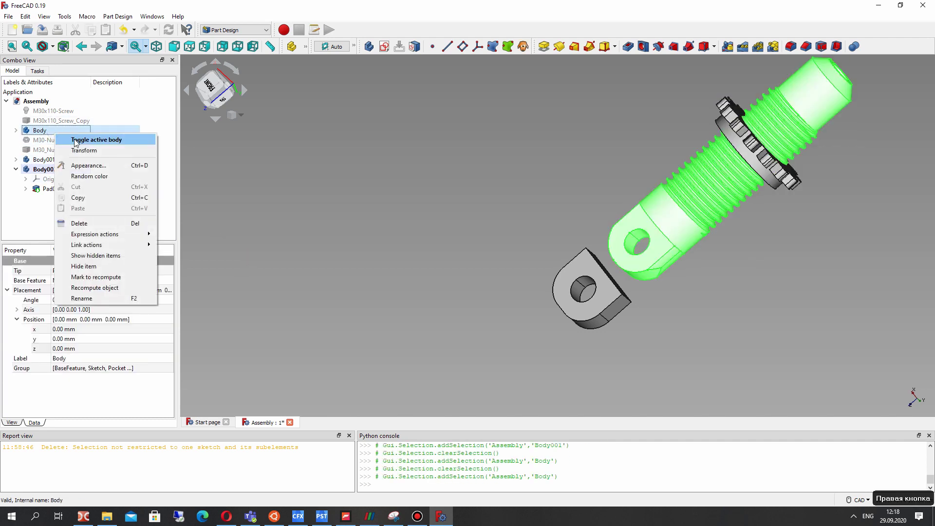
left_click(81, 150)
middle_click_drag(559, 323, 537, 340)
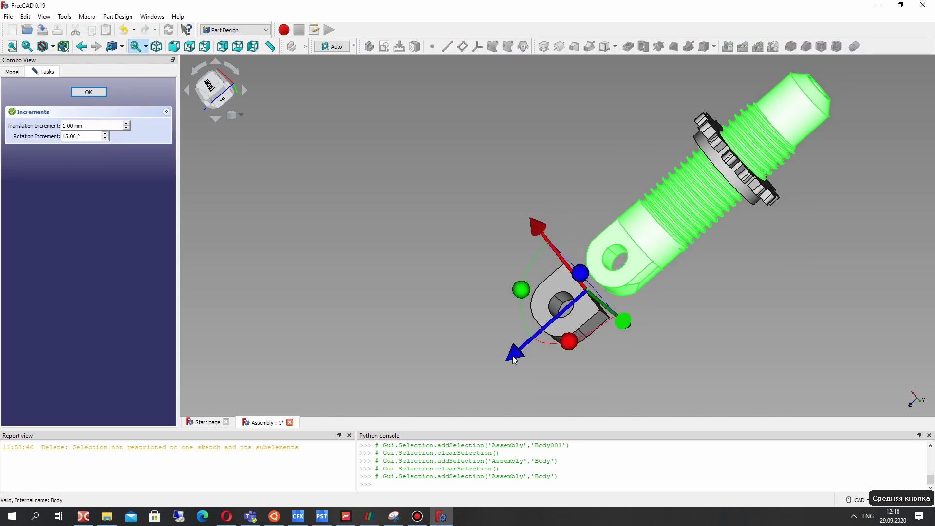
left_click_drag(513, 358, 619, 313)
left_click(450, 249)
left_click(85, 90)
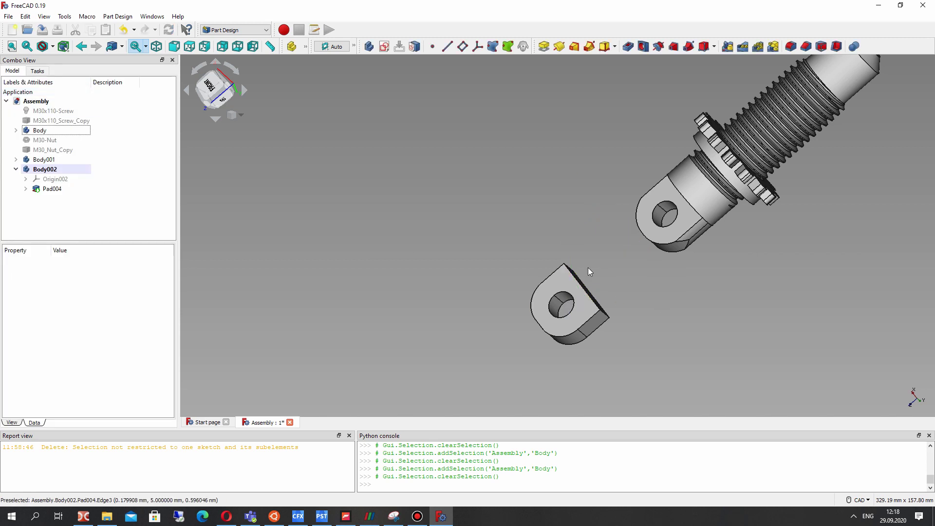
Step: Create a sketch on the lug's flat base face and close it empty
middle_click_drag(587, 283, 545, 271)
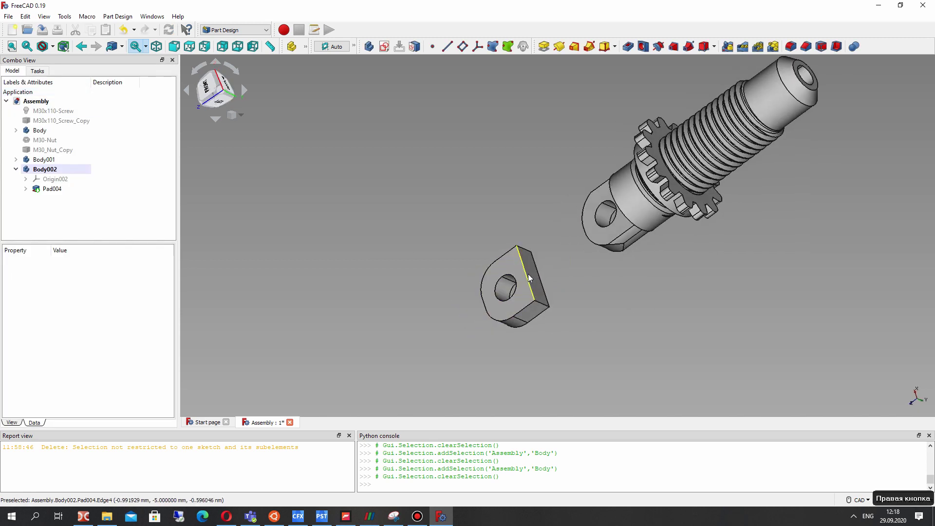
left_click(530, 278)
left_click(536, 173)
left_click(533, 277)
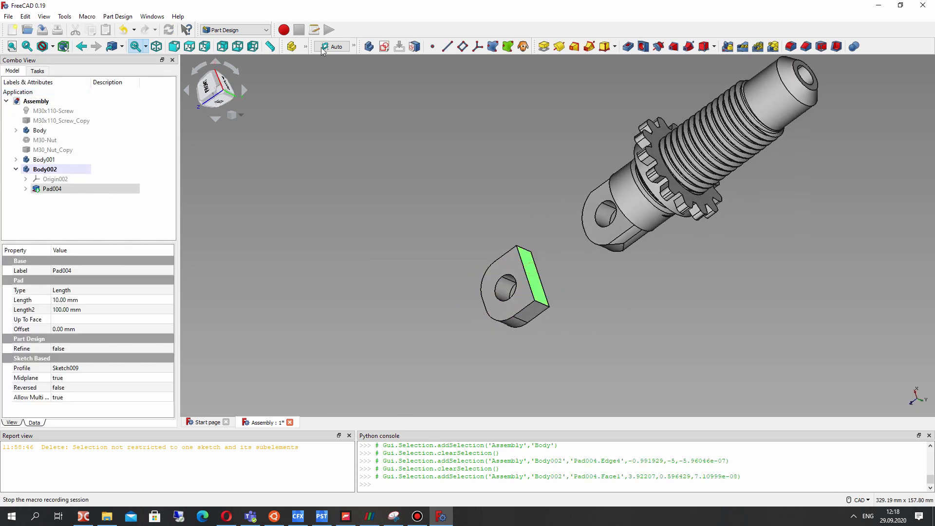
left_click(384, 47)
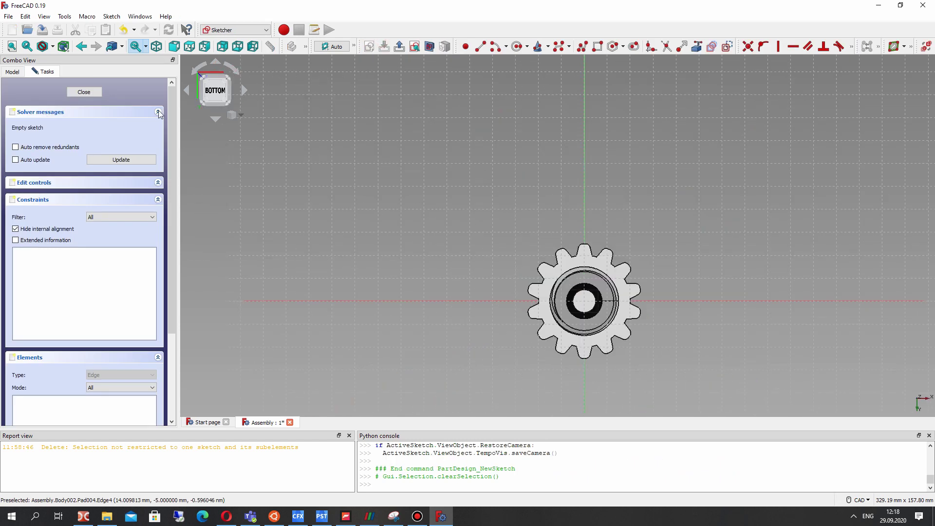
left_click(84, 92)
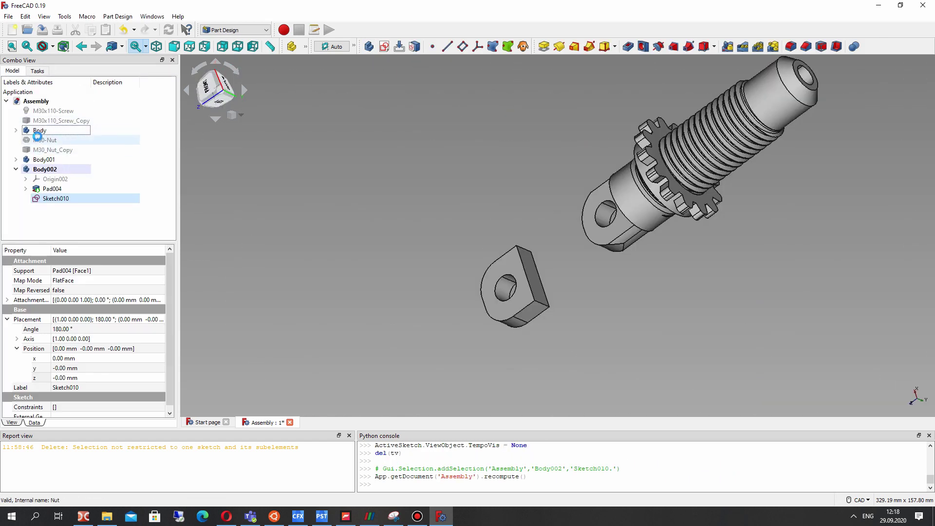
Step: Hide the nut and screw bodies so that only the new lug body is displayed
left_click(45, 139)
left_click(44, 160)
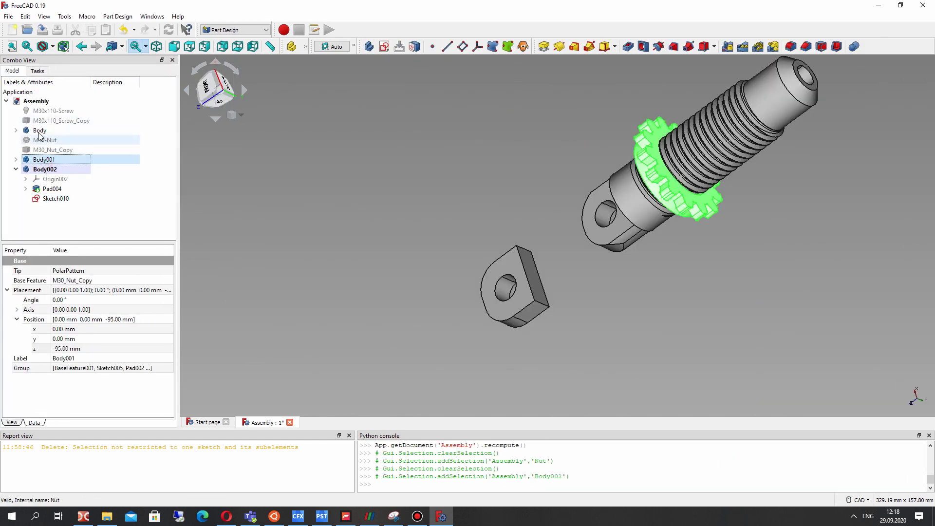
left_click(38, 130, "ctrl")
key("space")
scroll(554, 274, "up", 2)
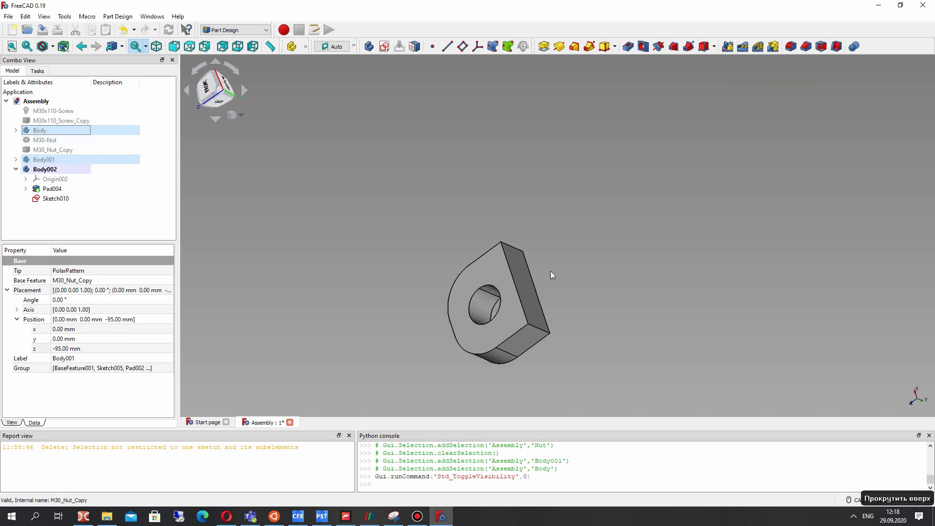
Step: Create a sketch on the lug's flat base face and draw a circle about 16 mm in radius centred on the origin
left_click(526, 287)
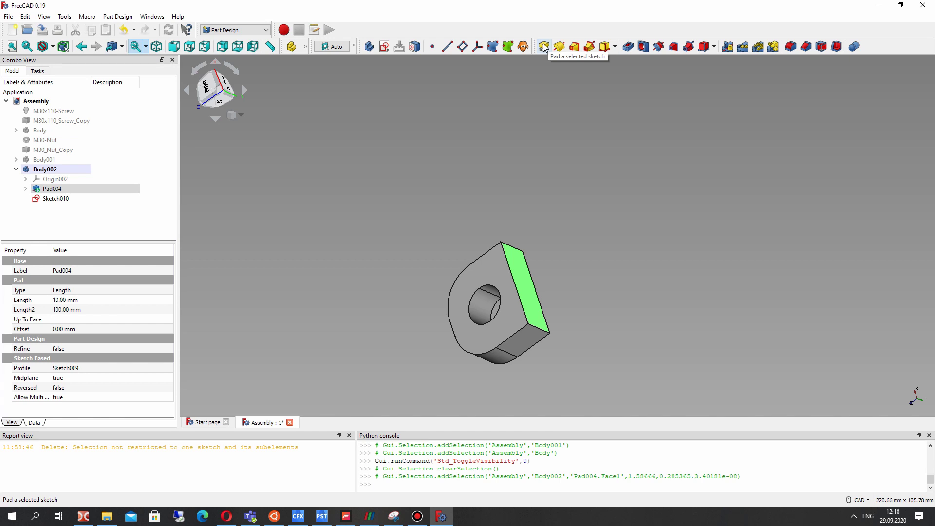
left_click(383, 46)
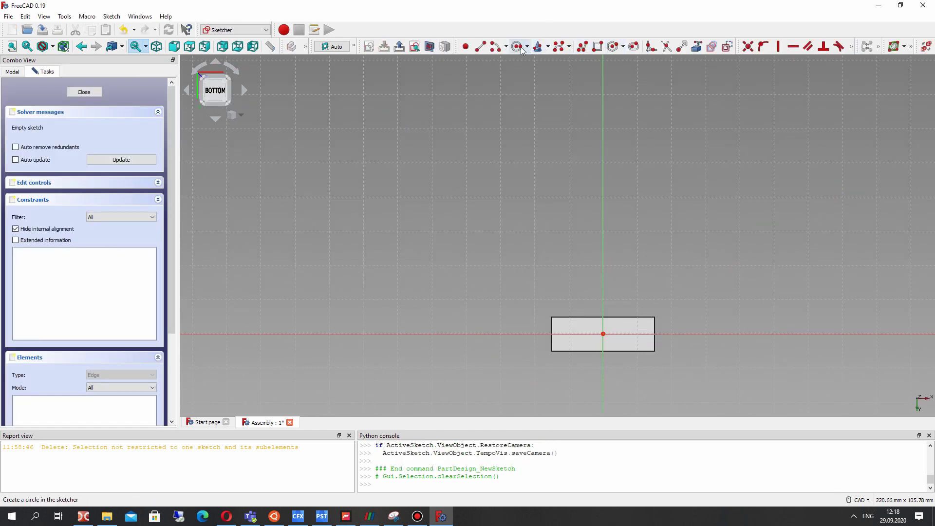
left_click(518, 48)
left_click(603, 334)
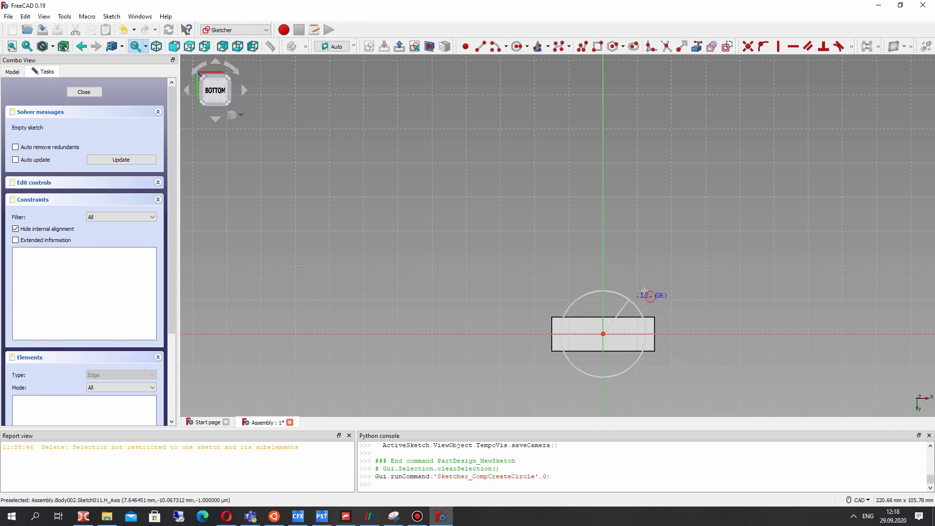
left_click(663, 333)
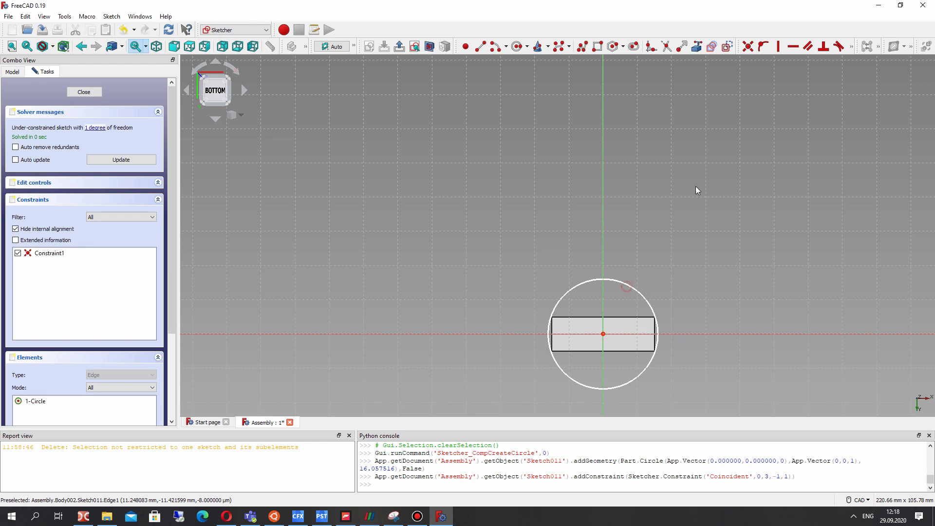
Step: Constrain the circle's radius to 15 mm and close the sketch
left_click(628, 285)
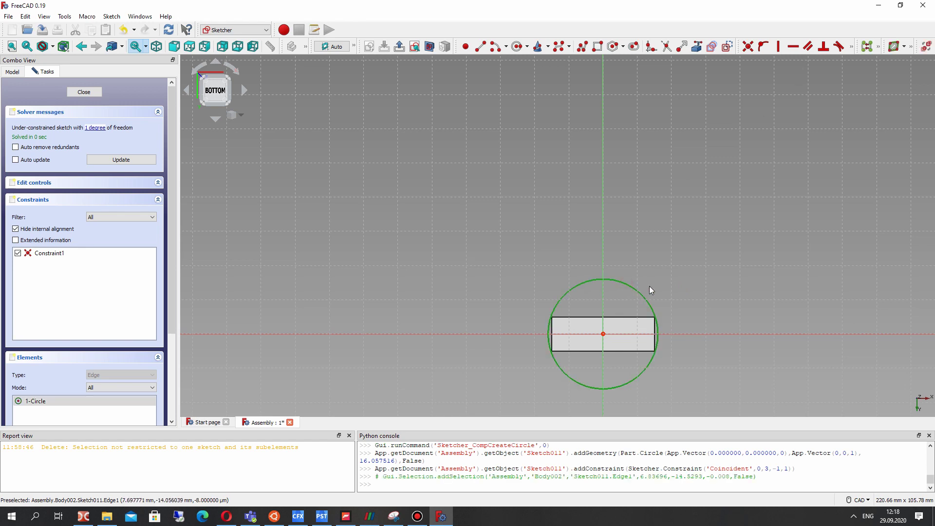
left_click(851, 47)
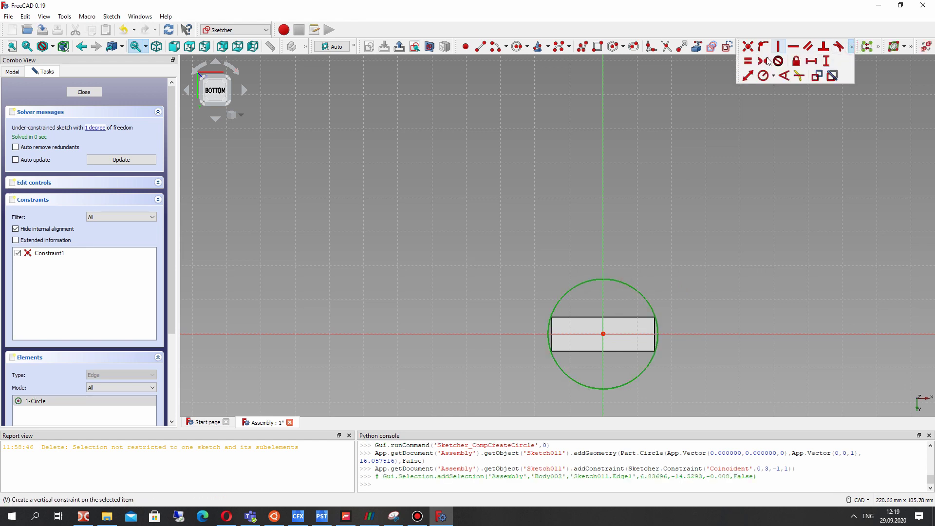
left_click(767, 80)
type("15")
key("Return")
scroll(604, 340, "up", 3)
middle_click_drag(603, 338, 610, 283)
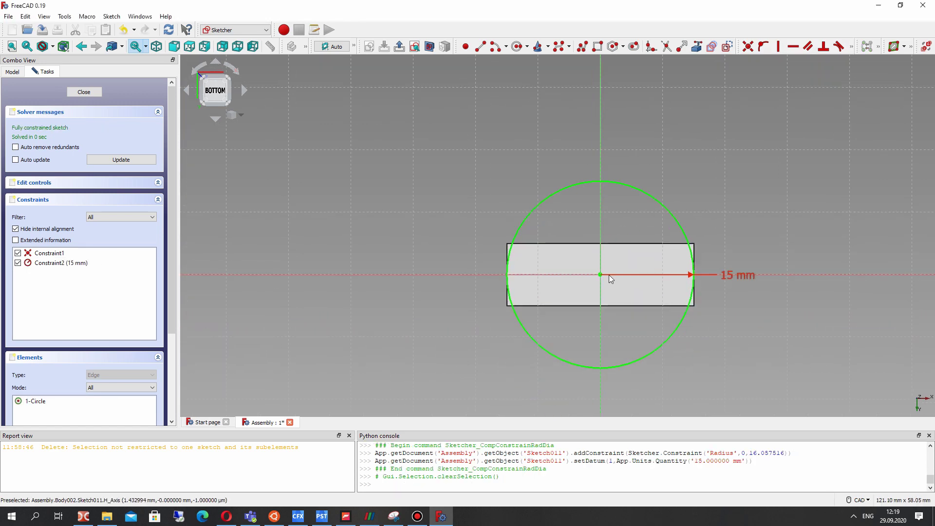
left_click(91, 92)
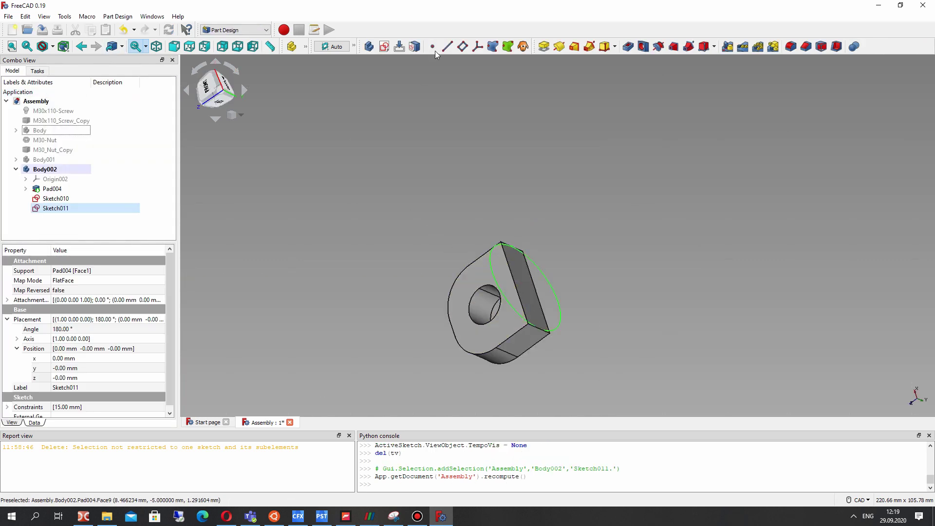
Step: Pad the circle 10 mm outward from the lug's base to form a disc
left_click(544, 51)
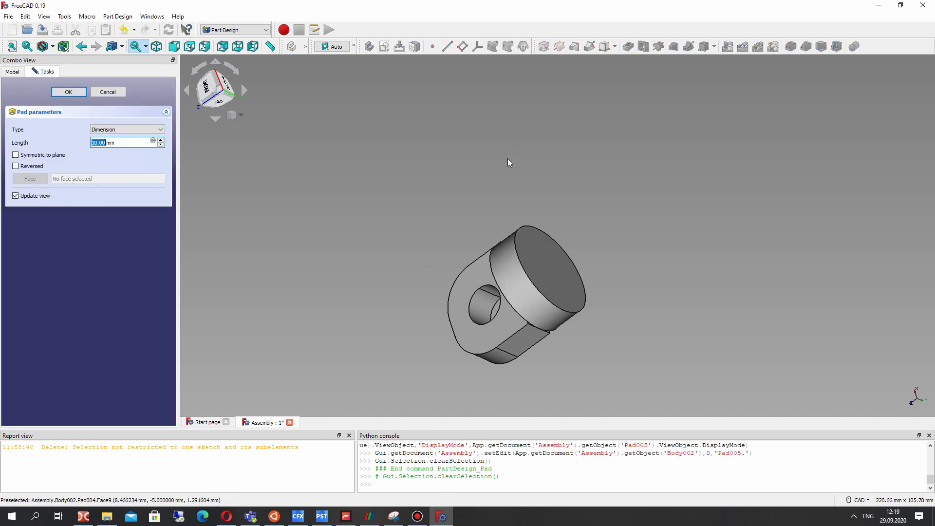
mouse_move(417, 182)
middle_mouse_down()
mouse_move(545, 196)
mouse_move(517, 198)
middle_mouse_up()
left_click(64, 88)
left_click(66, 91)
right_click_drag(370, 233, 523, 180)
middle_click_drag(524, 180, 507, 303)
right_click_drag(507, 248, 489, 276)
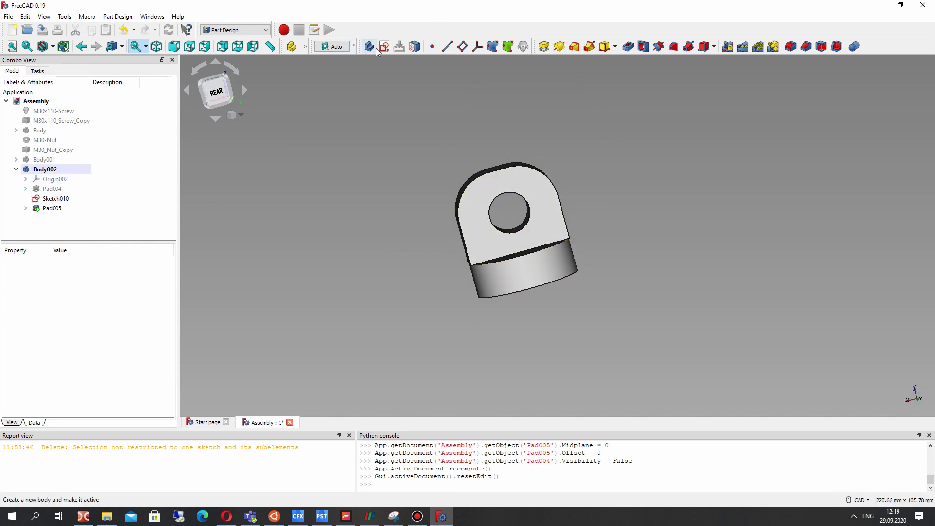
Step: Start a sketch on the XZ plane and reference the lug's corner vertex above the disc as external geometry
left_click(299, 130)
left_click(385, 47)
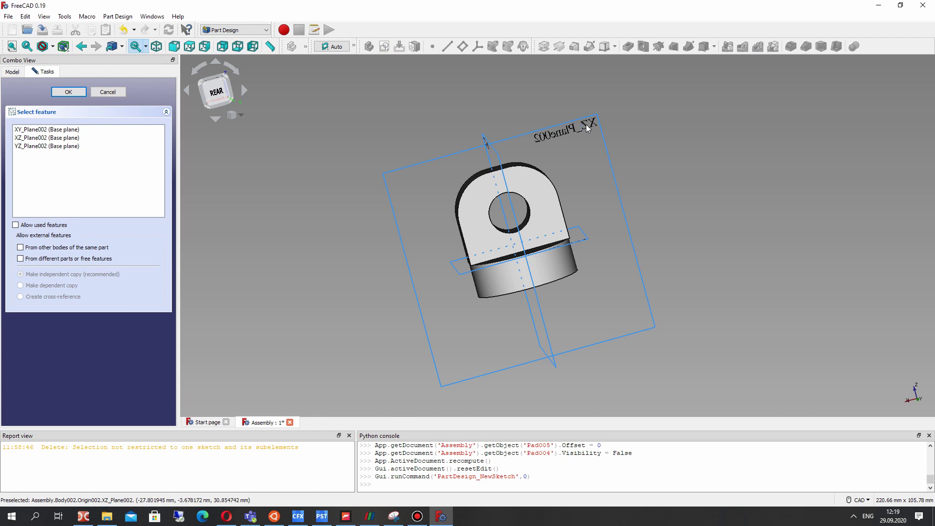
left_click(69, 92)
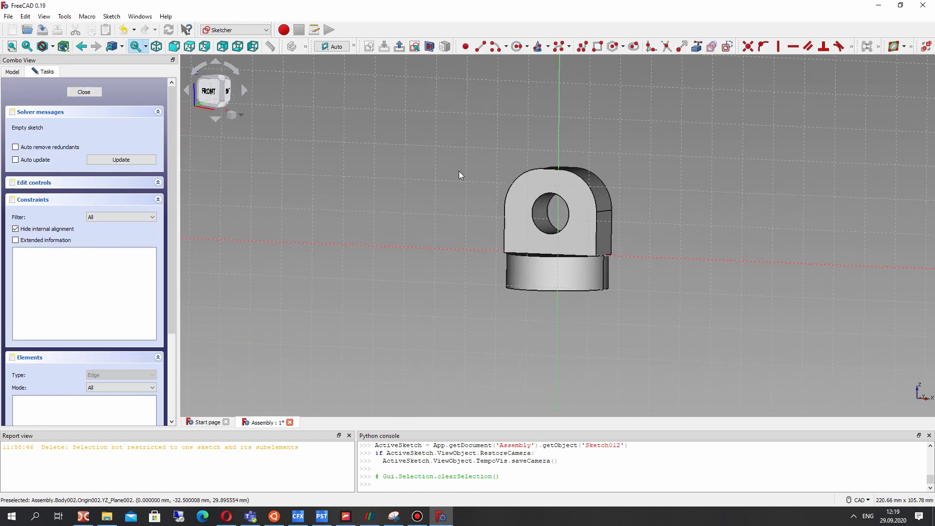
left_click(597, 47)
left_click(682, 46)
left_click(696, 46)
left_click(544, 248)
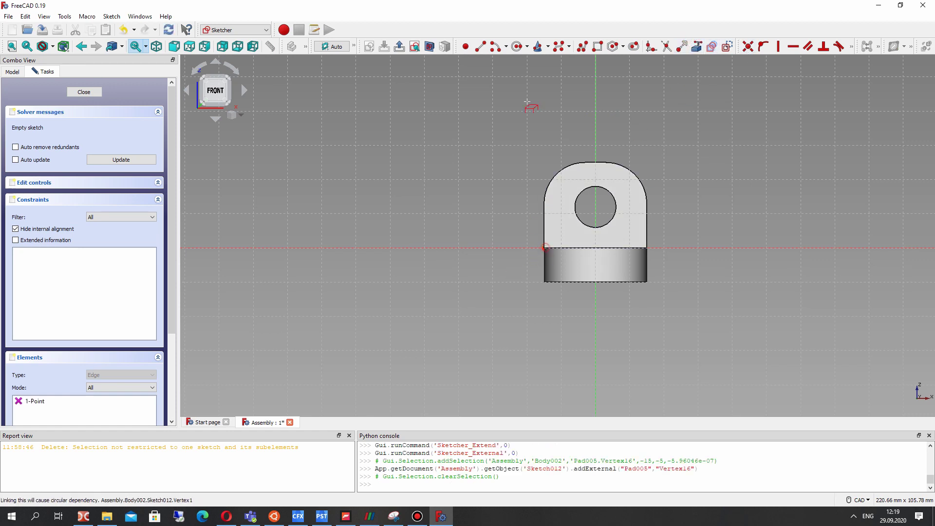
Step: Draw a rectangle from the referenced corner outward and up past the lug's rounded end, closing the sketch
left_click(594, 45)
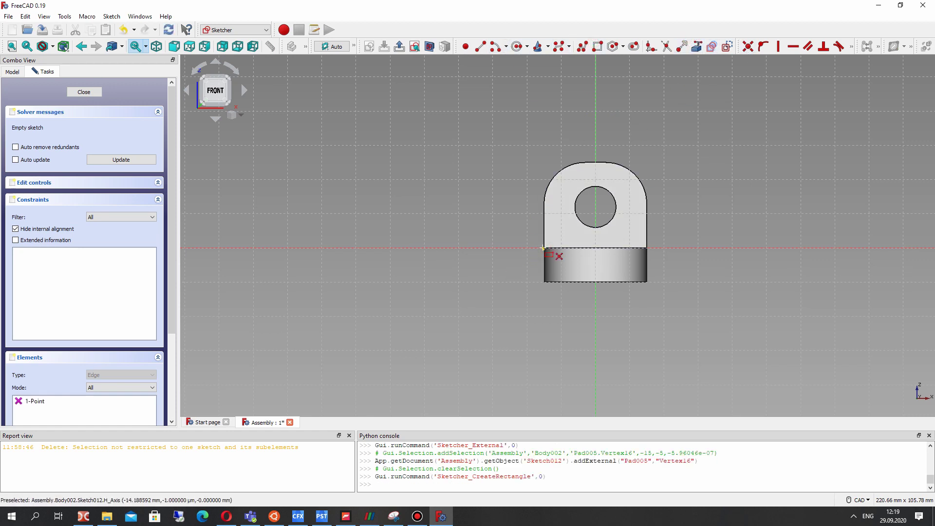
left_click(479, 119)
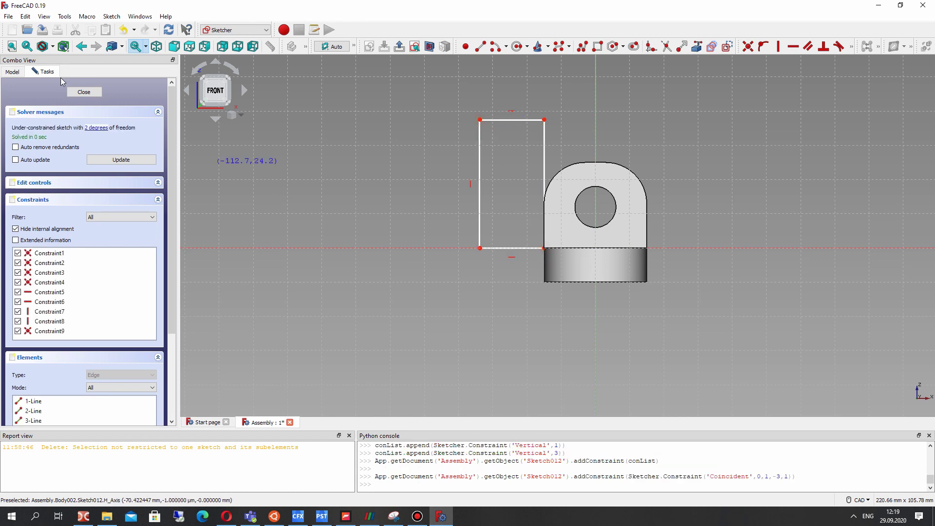
left_click(87, 96)
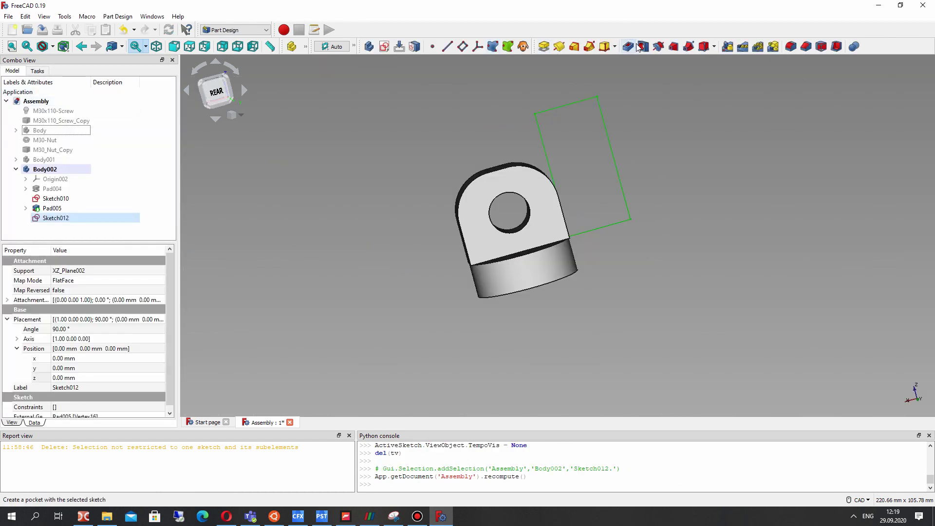
Step: Cut a 360° groove with the rectangle around the vertical sketch axis, reversed, and set the groove's Refine property to true
left_click(658, 46)
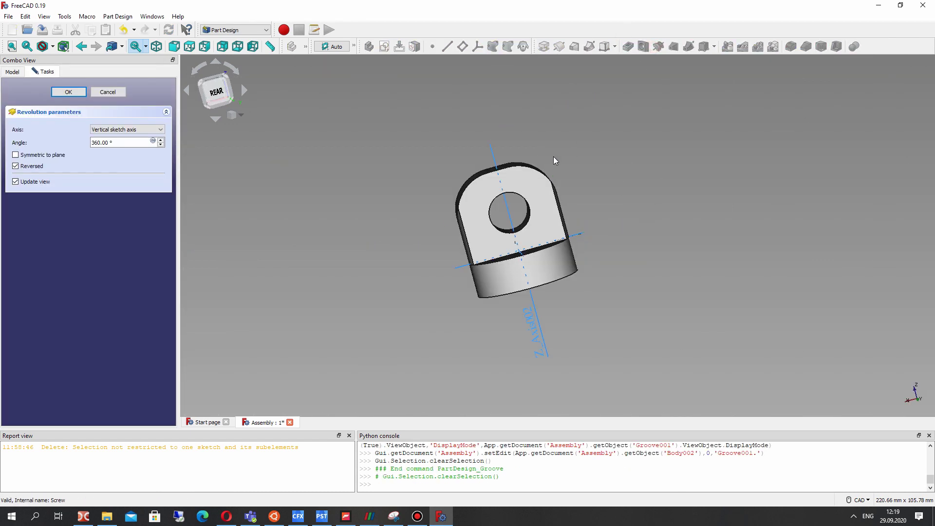
left_click(67, 92)
left_click(49, 220)
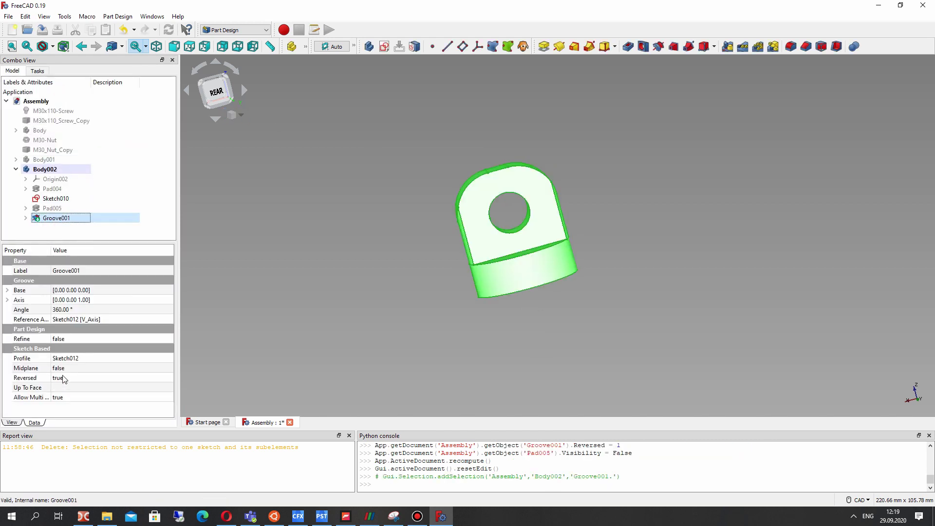
left_click(65, 337)
left_click(65, 337)
left_click(68, 356)
left_click(365, 261)
middle_click_drag(534, 273, 547, 238)
Step: Edit the lug's original profile sketch, setting the corner arc radius to 14 mm, and close it
left_click(25, 189)
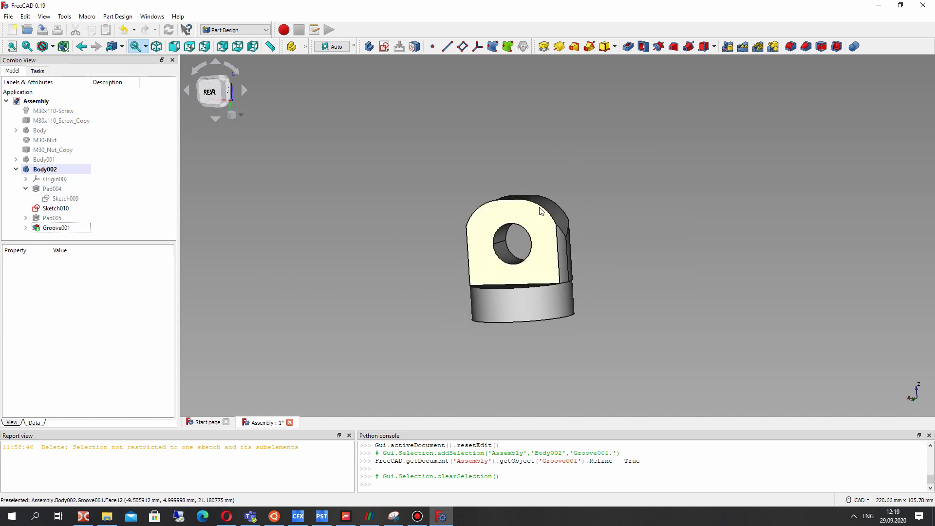
right_click_drag(487, 205, 497, 201)
left_click(55, 208)
right_click(59, 198)
left_click(87, 206)
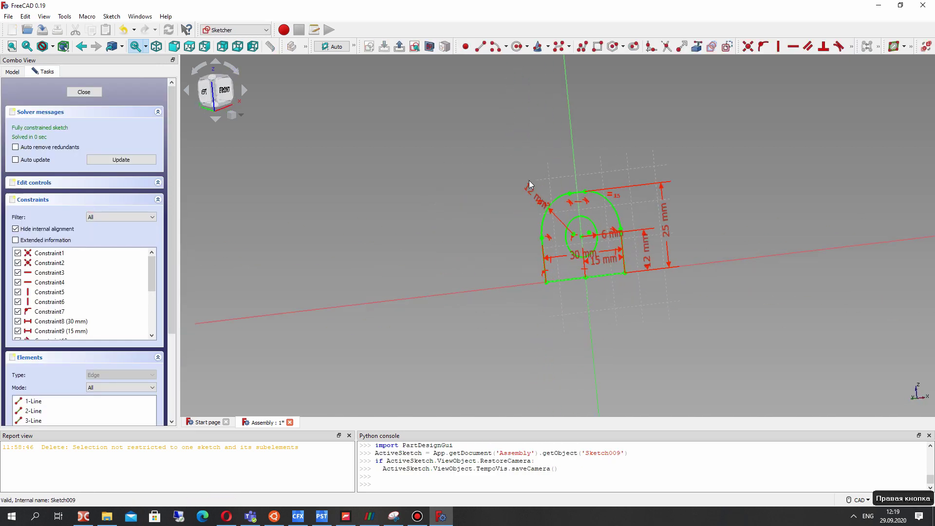
double_click(521, 194)
type("14")
key("Return")
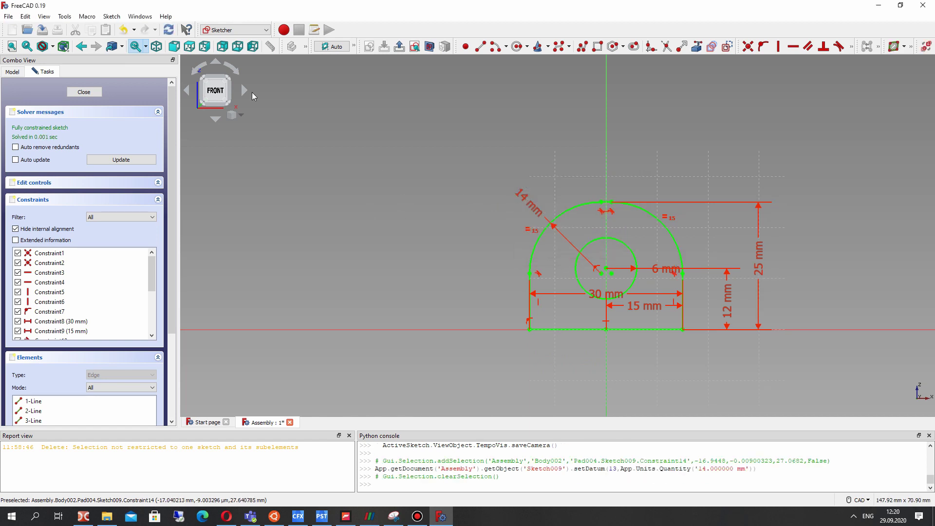
left_click(87, 91)
Step: Examine the reshaped lug from several sides, checking its pad and groove features
scroll(576, 259, "down", 3)
mouse_move(576, 258)
right_mouse_down()
mouse_move(668, 250)
mouse_move(566, 263)
right_mouse_up()
scroll(565, 263, "up", 3)
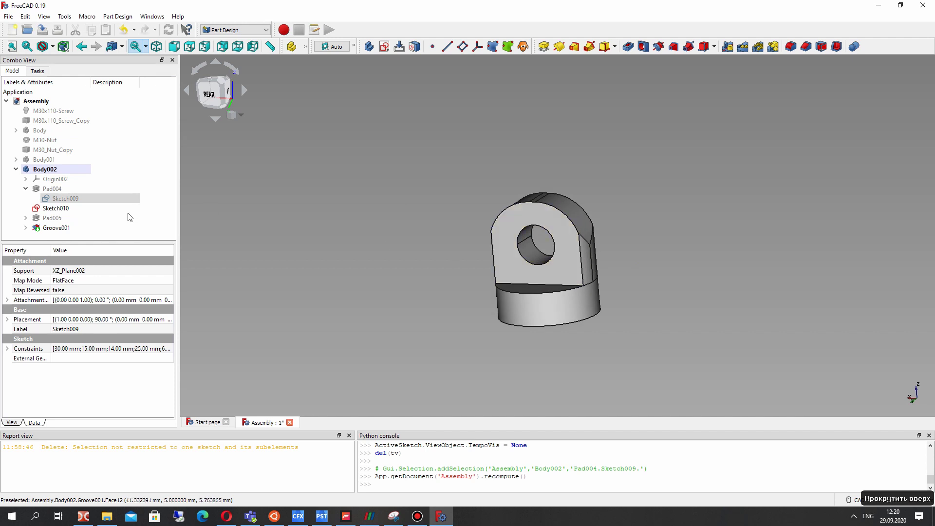
left_click(52, 218)
left_click(55, 227)
left_click(407, 235)
middle_click_drag(486, 273, 576, 138)
middle_click_drag(543, 277, 517, 135)
middle_click_drag(360, 109, 355, 164)
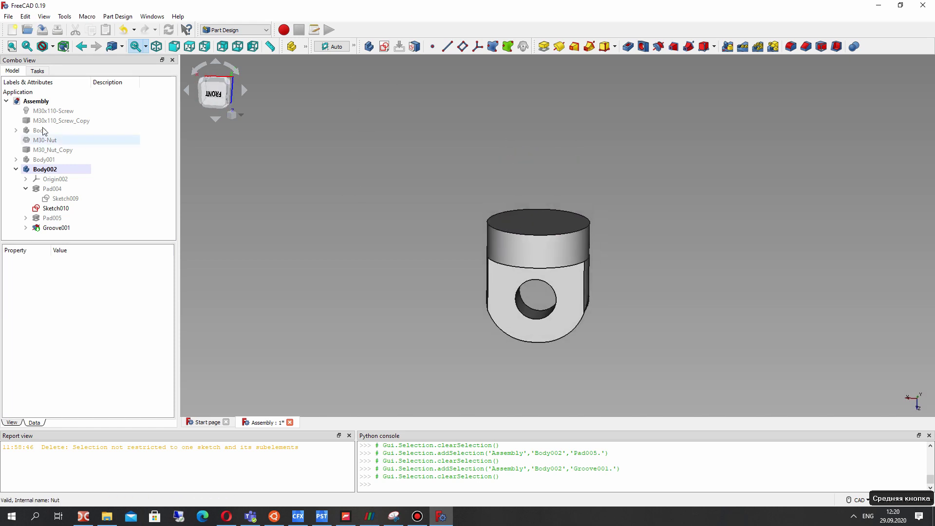
Step: Show the nut and screw bodies again together with the lug
left_click(38, 162)
key("space")
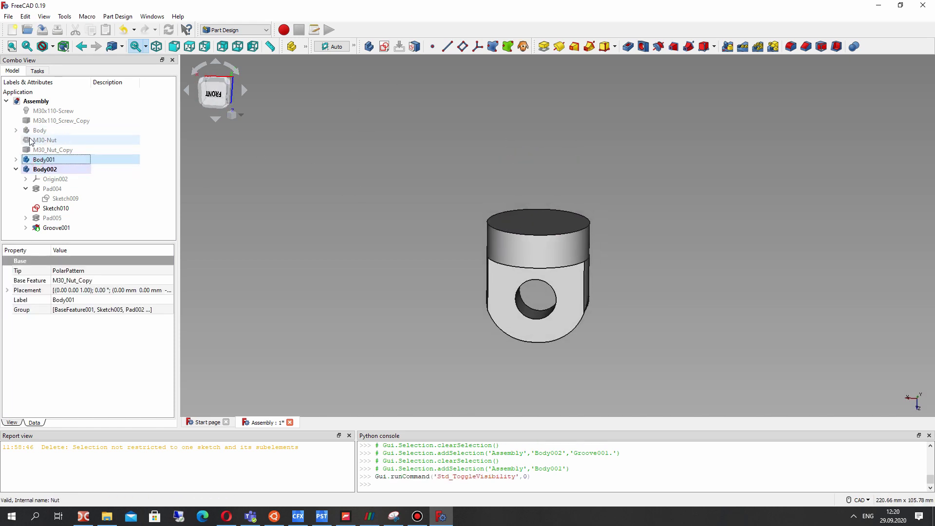
left_click(39, 130)
key("space")
scroll(365, 215, "down", 1)
middle_click_drag(365, 215, 513, 180)
Step: Create a sketch on the flat end face of the lug's disc and close it empty
left_click(526, 158)
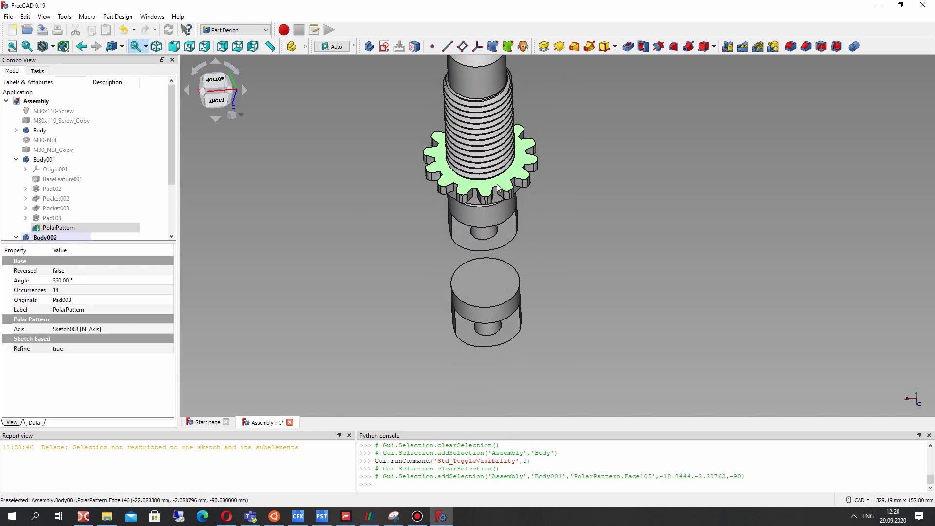
left_click(470, 273)
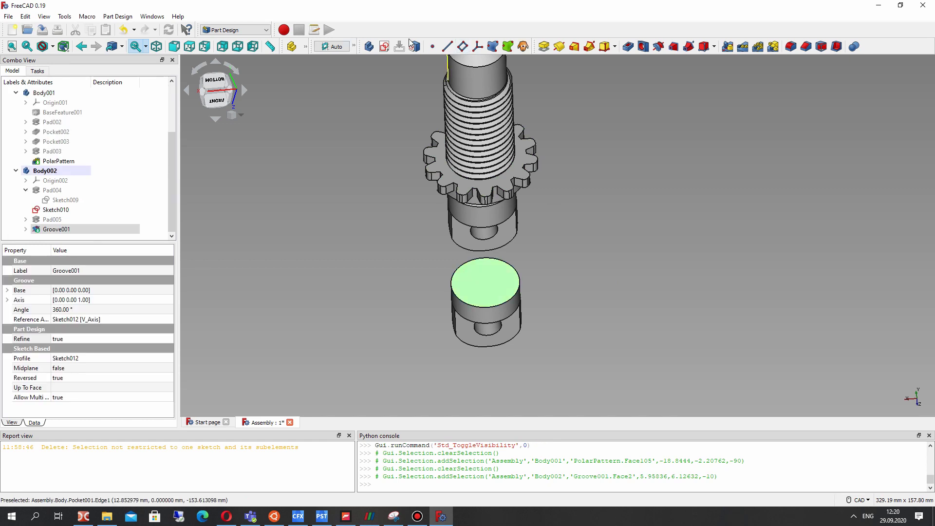
left_click(384, 46)
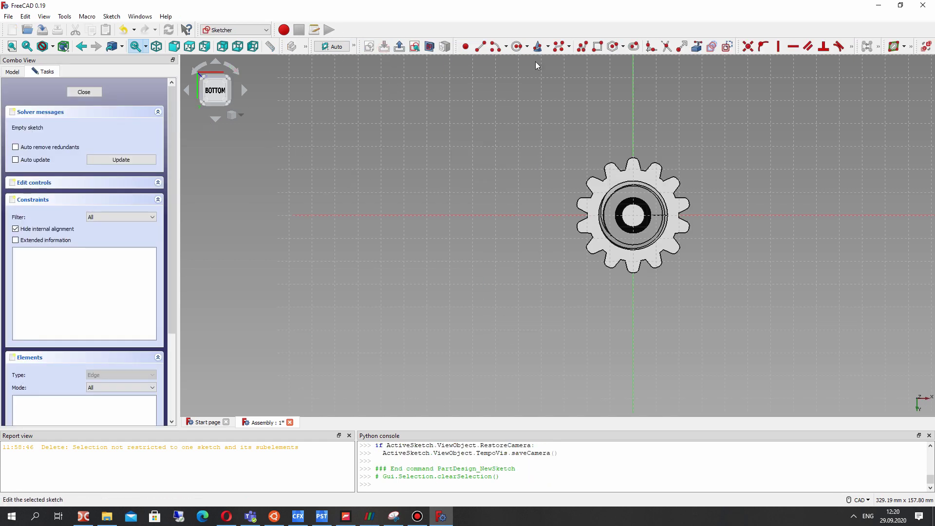
left_click(90, 94)
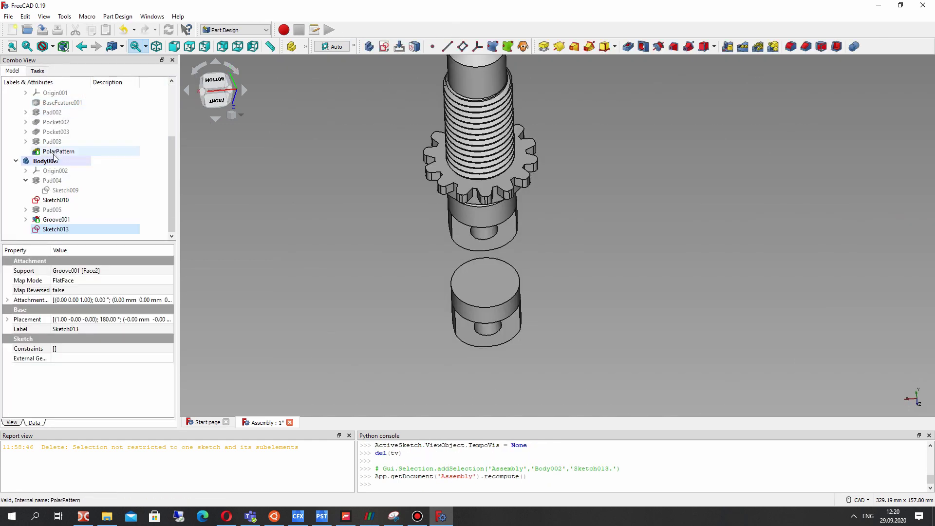
Step: Hide the screw body and the gear-shaped nut body, leaving only the lug displayed
scroll(51, 160, "up", 3)
left_click(49, 134)
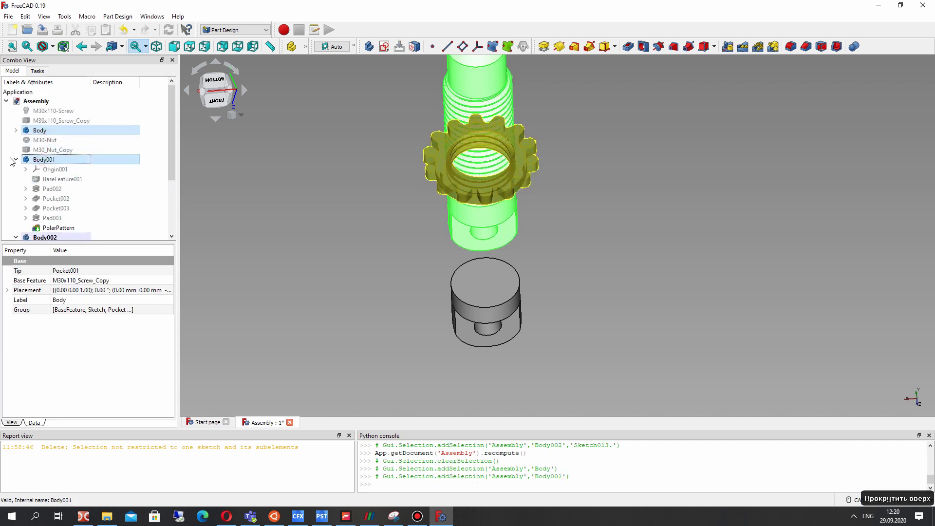
left_click(15, 159)
left_click(43, 159, "ctrl")
left_click(321, 215)
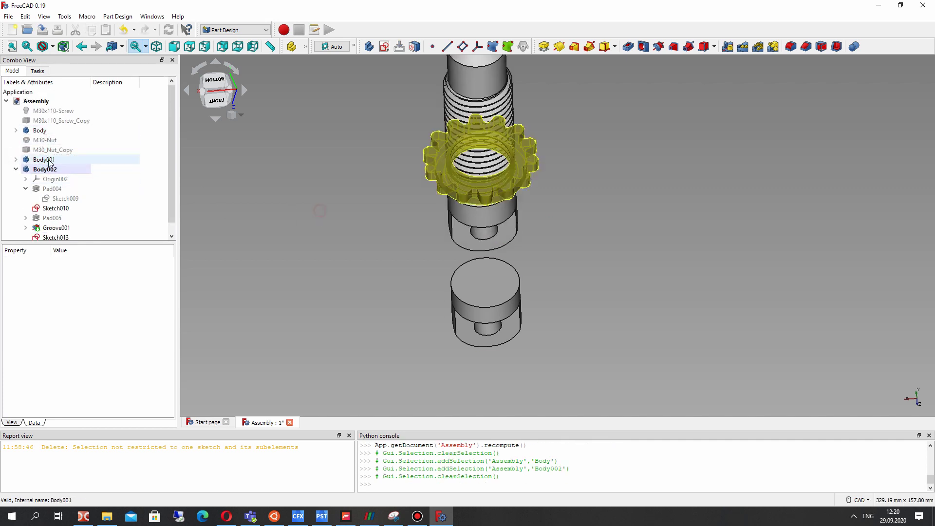
left_click(44, 159)
left_click(39, 130, "ctrl")
right_click(38, 131)
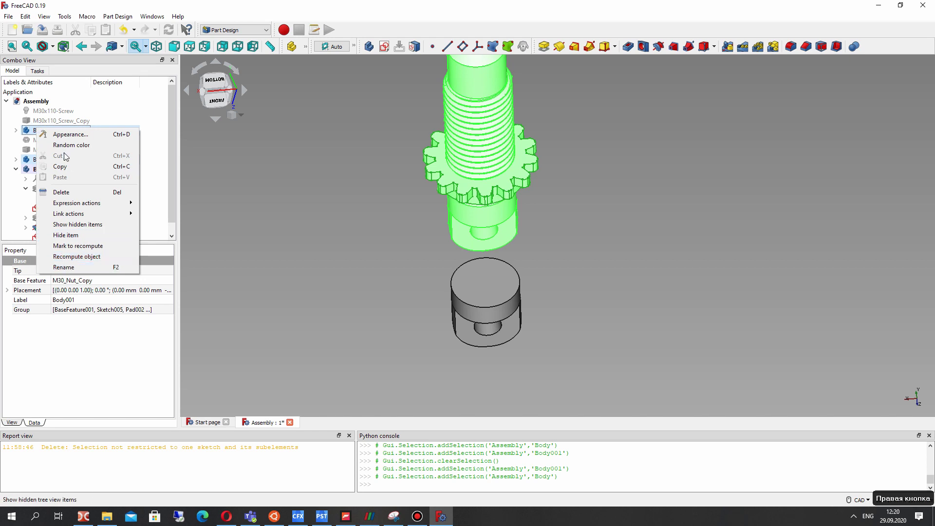
left_click(46, 136)
left_click(44, 132)
key("space")
left_click(44, 159)
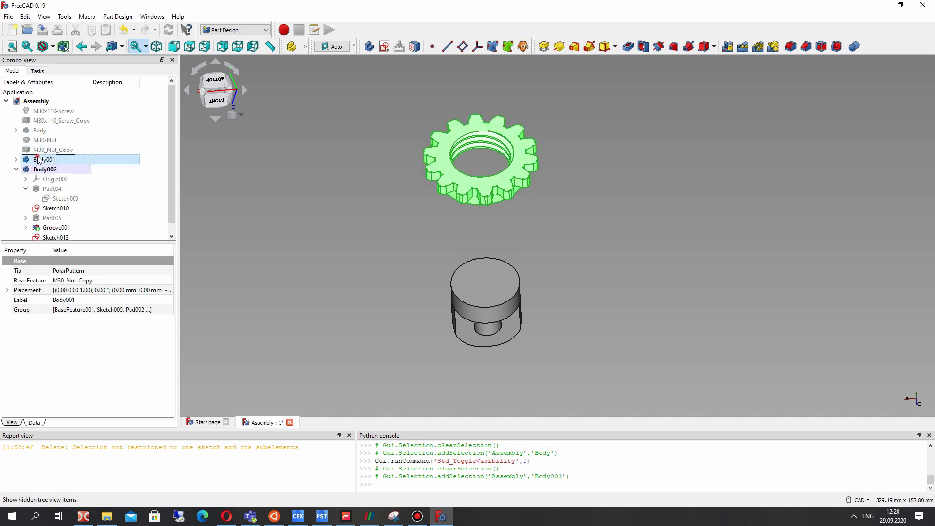
key("space")
Step: Edit the empty sketch on the disc's end face and draw an origin-centred circle of about 24.7 mm radius
left_click(482, 283)
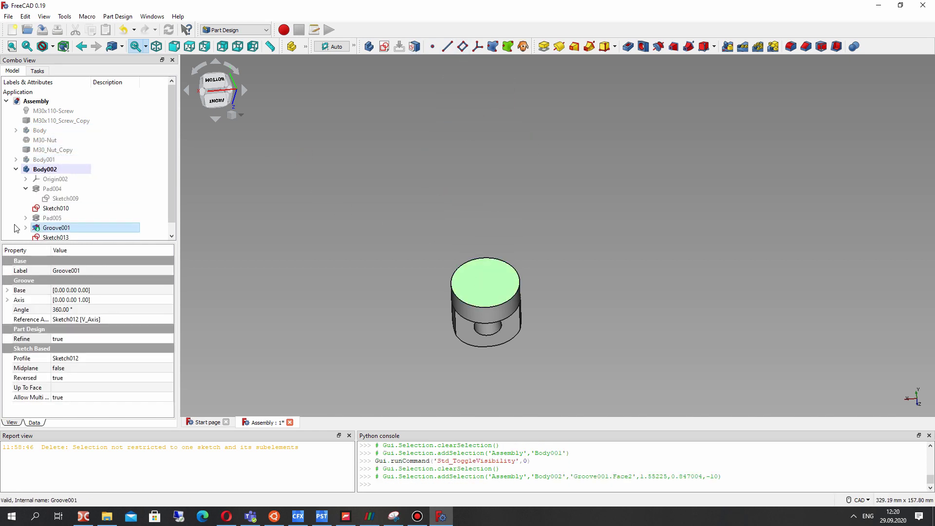
scroll(62, 234, "down", 1)
left_click(62, 230)
right_click(62, 231)
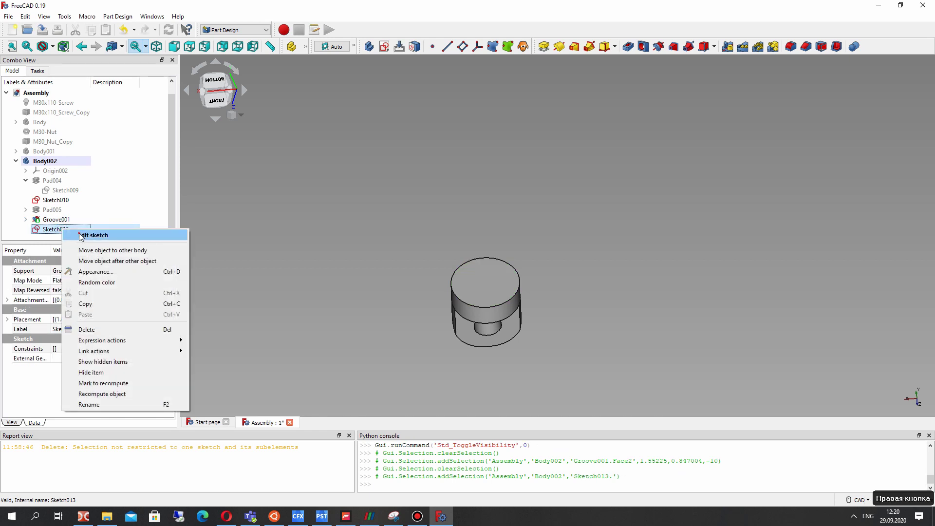
left_click(80, 234)
left_click(517, 46)
left_click(633, 216)
left_click(680, 182)
Step: Constrain the circle's radius to 25 mm and close the sketch
left_click(686, 197)
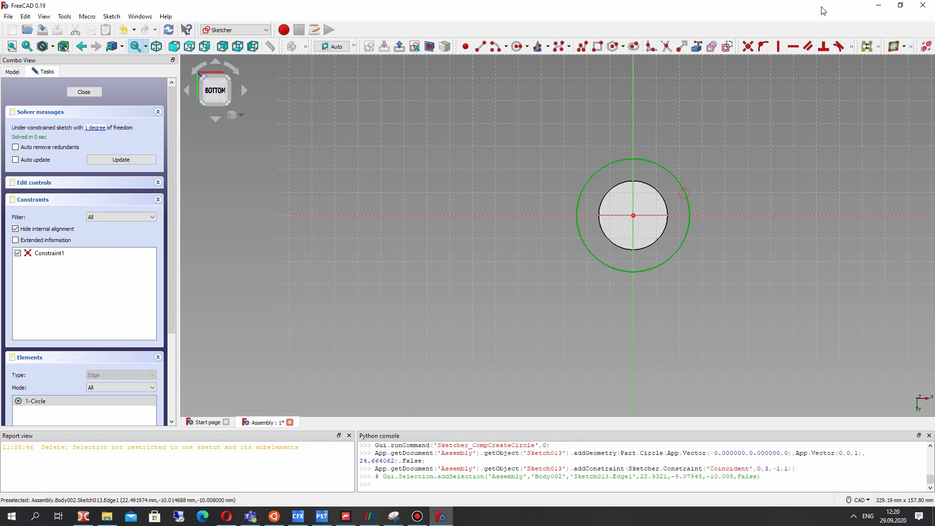
left_click(851, 46)
left_click(763, 76)
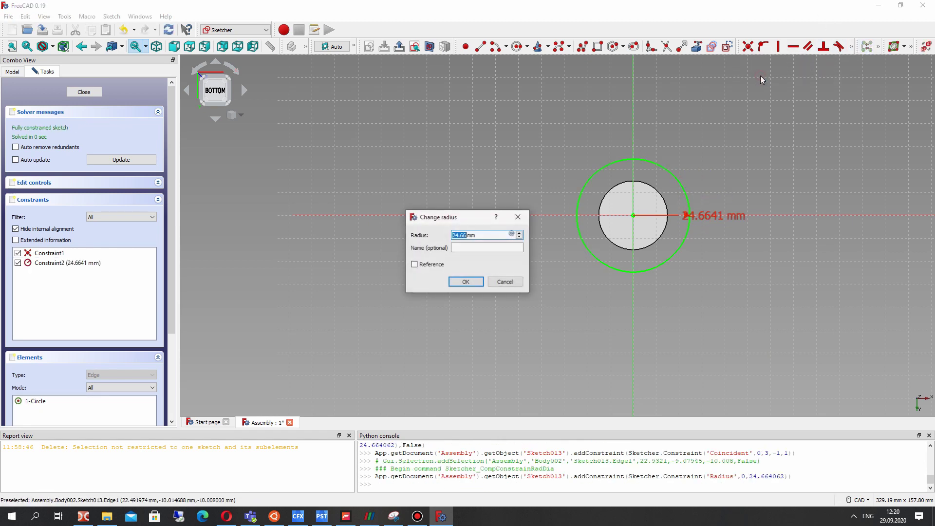
type("25")
key("Return")
middle_click_drag(660, 229, 655, 158)
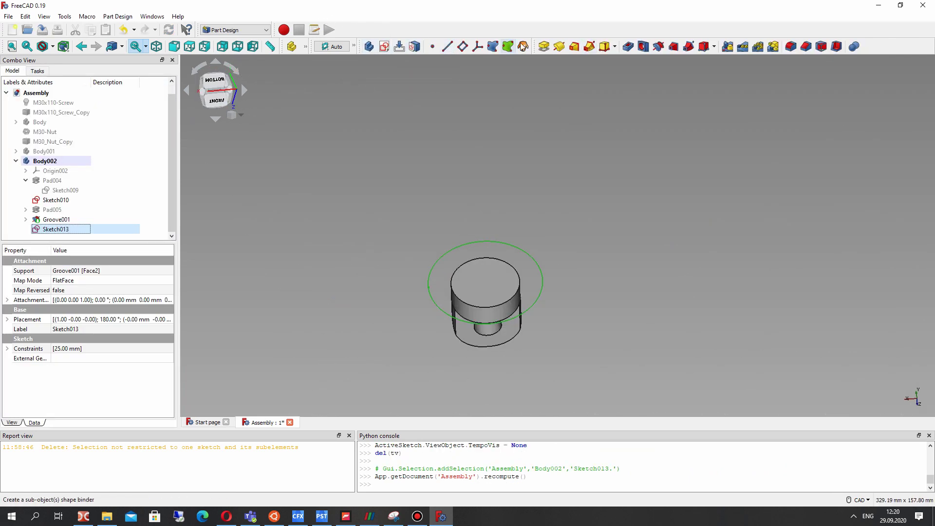
Step: Compare the circle with the gear-shaped nut body by showing the nut and hiding it again
left_click(45, 151)
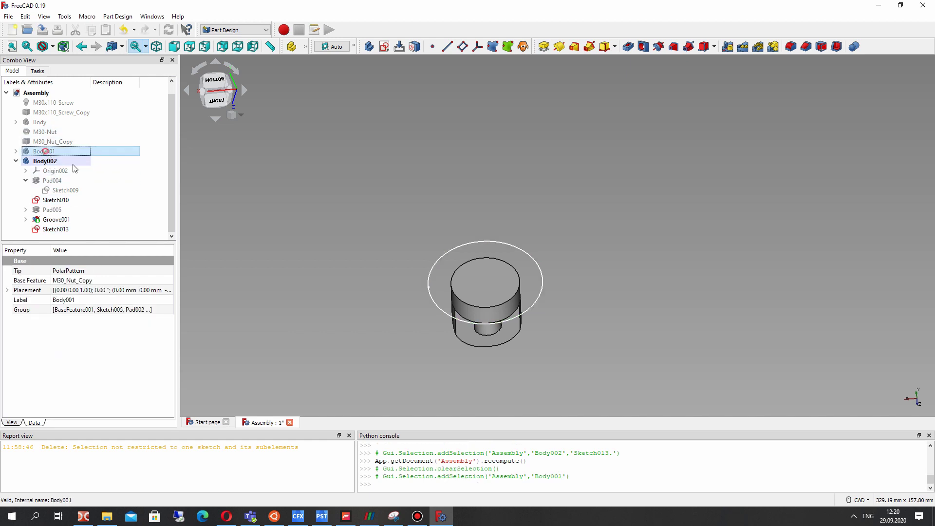
key("space")
middle_click_drag(308, 212, 482, 292)
key("space")
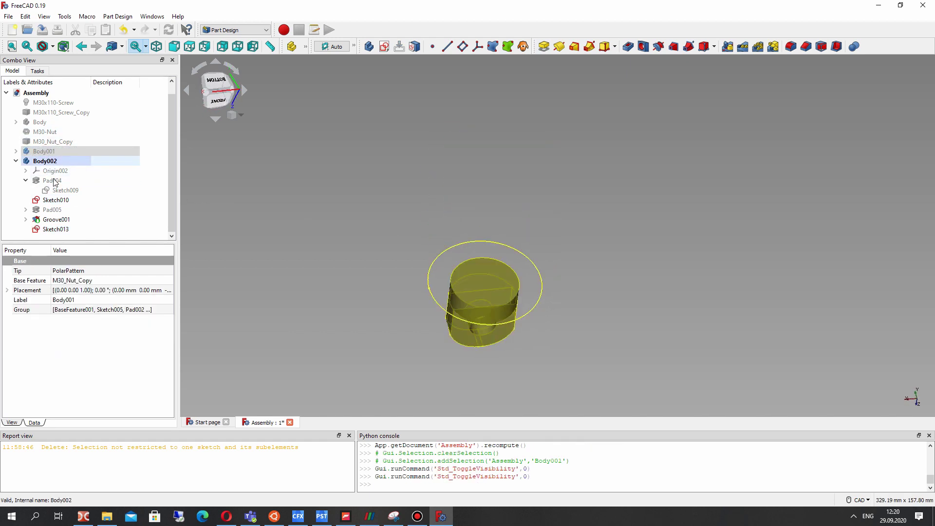
Step: Reopen the circle sketch to review its radius constraint and close it
left_click(62, 229)
right_click(66, 230)
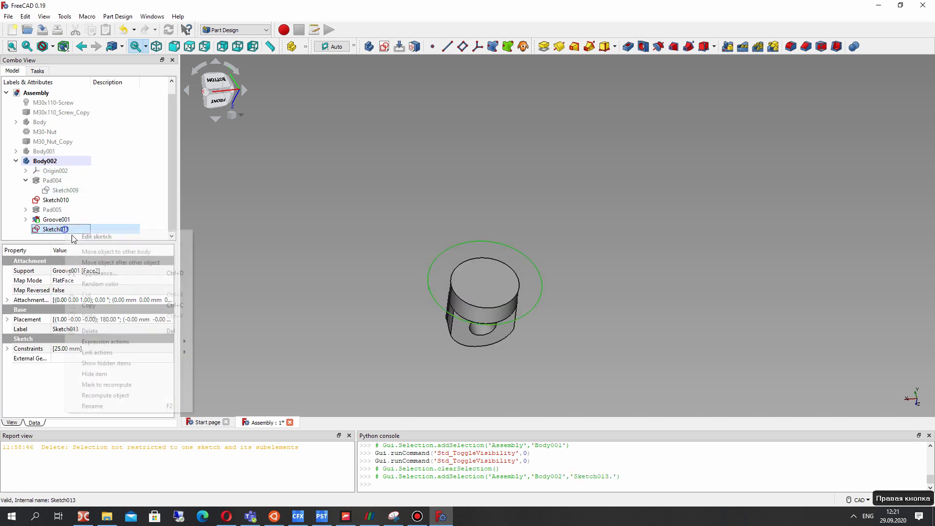
left_click(86, 237)
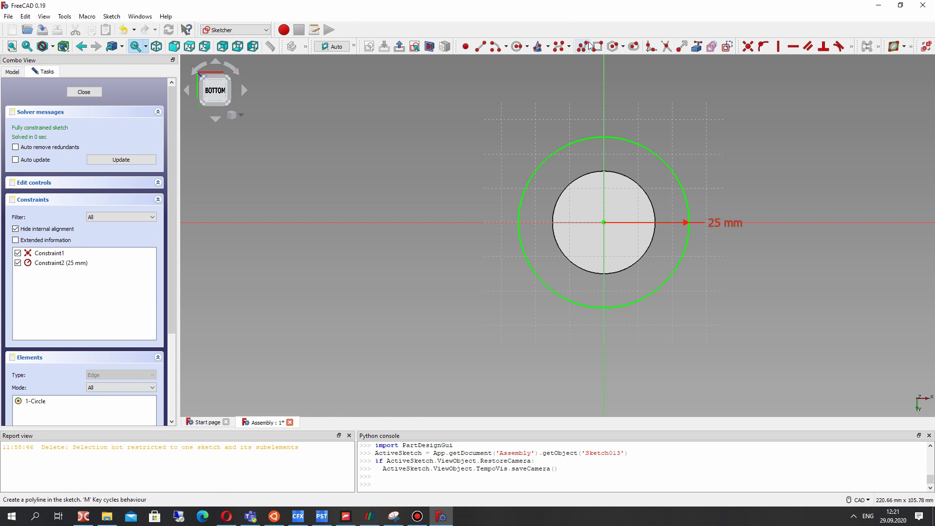
left_click(88, 93)
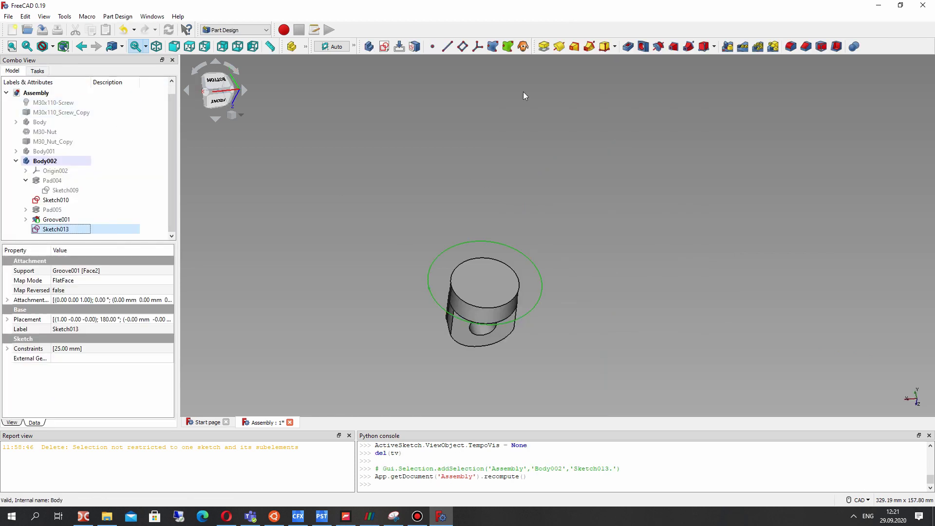
Step: Pad the 25 mm radius circle by 5 mm to form a flange on the lug
left_click(544, 47)
right_click_drag(490, 206, 470, 207)
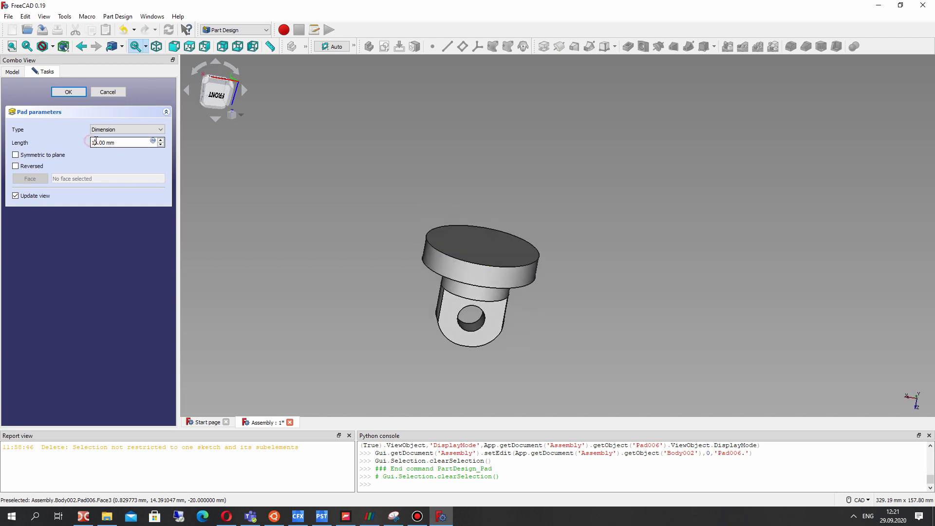
type("5")
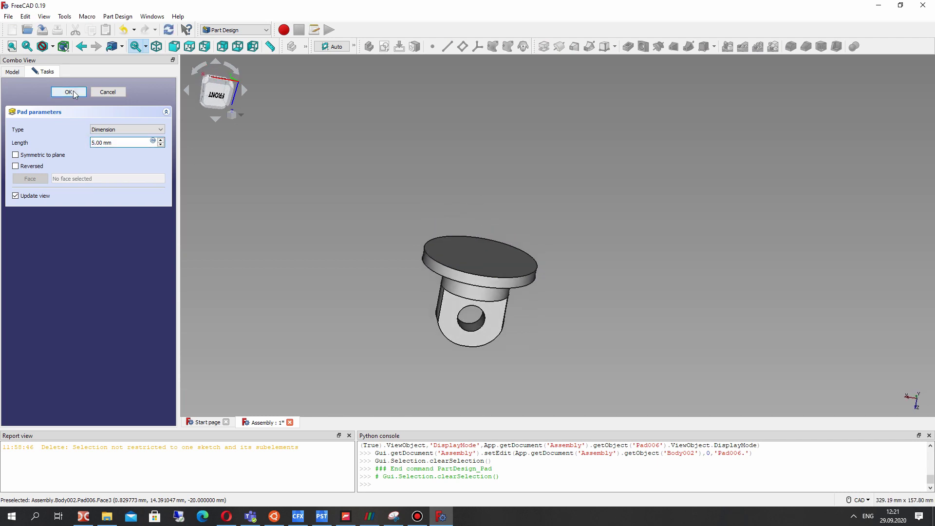
left_click(69, 92)
Step: Create a sketch on the flange's flat end face and draw an origin-centred circle of about 6.7 mm radius
right_click_drag(501, 225, 467, 271)
left_click(467, 271)
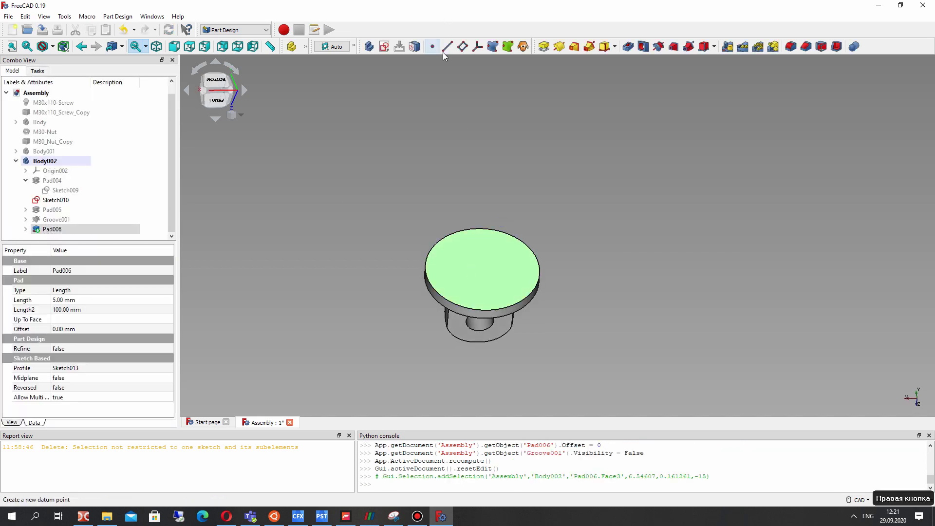
left_click(383, 47)
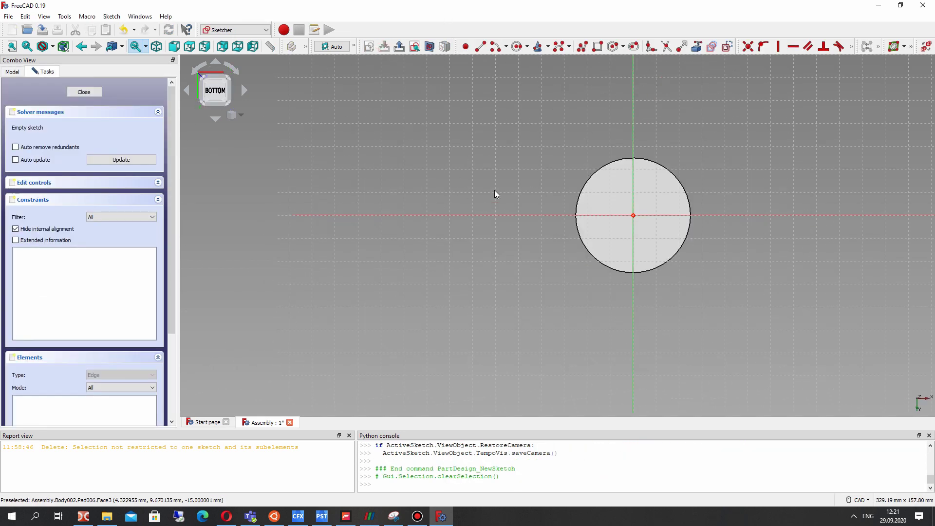
left_click(518, 46)
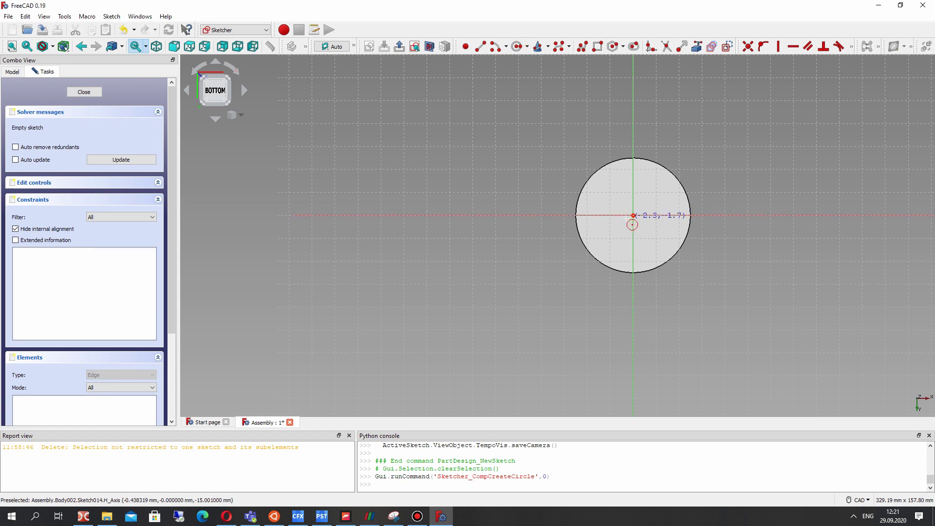
left_click(641, 202)
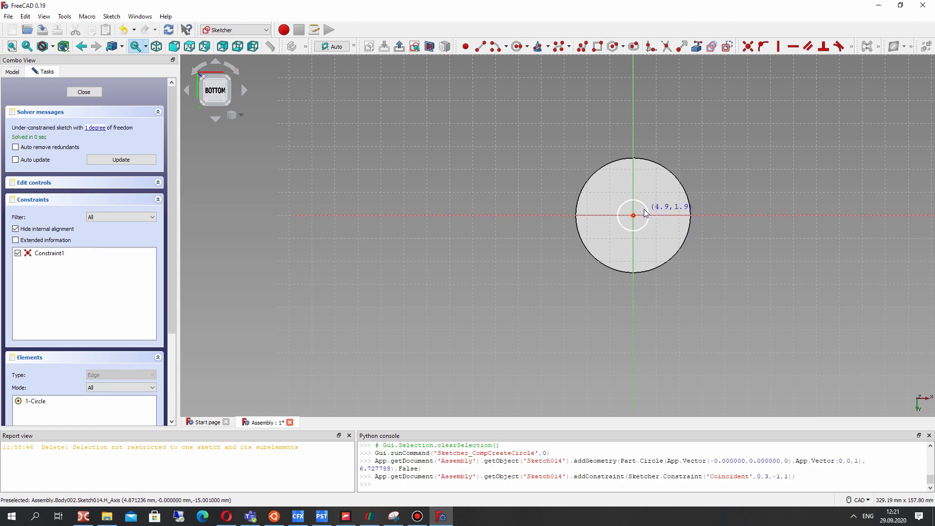
Step: Constrain the small circle's radius to 4.9 mm and close the sketch
left_click(641, 202)
left_click(851, 47)
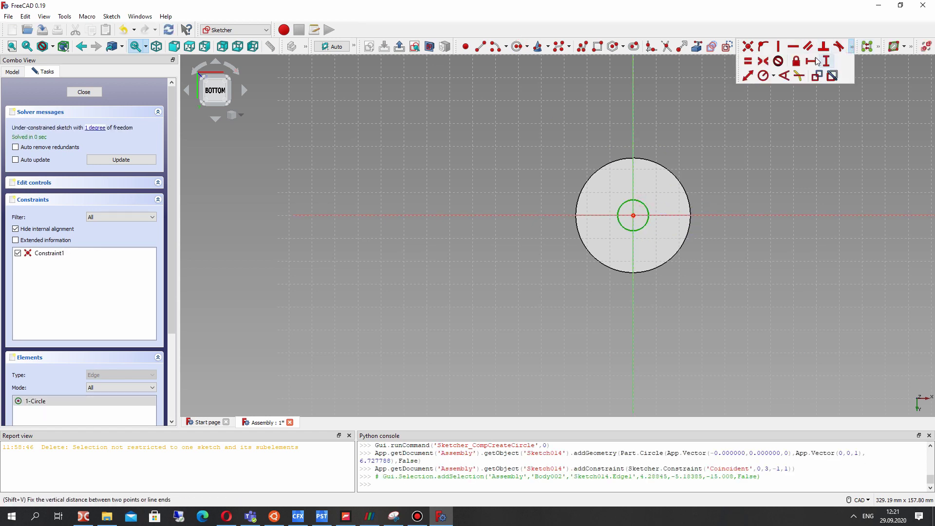
left_click(762, 75)
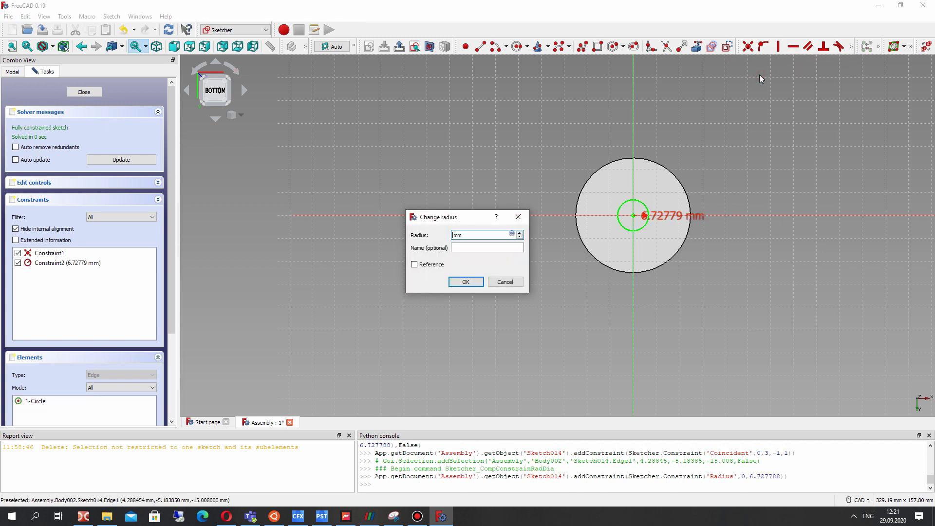
key("Return")
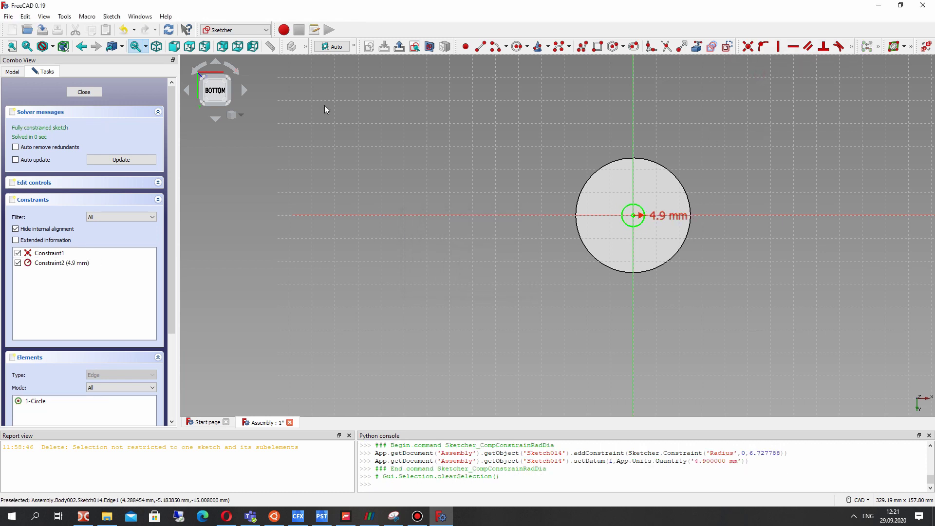
left_click(78, 92)
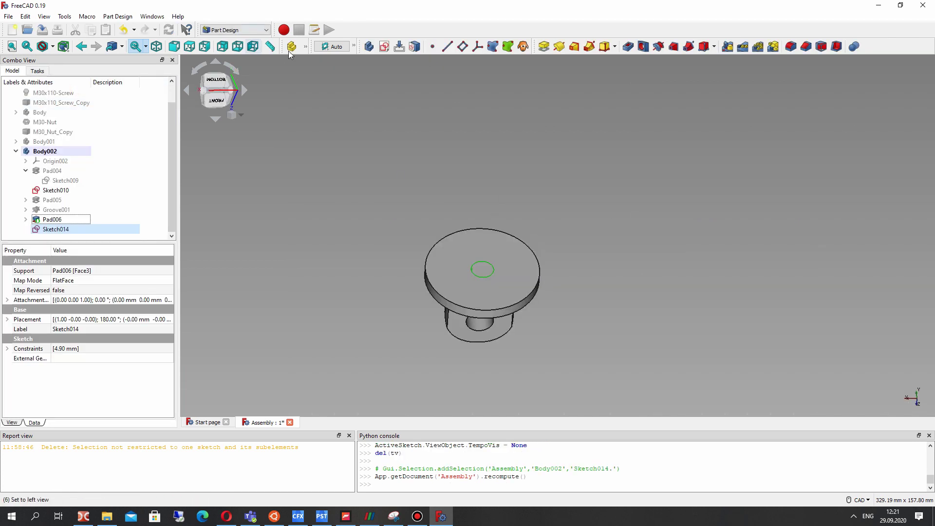
Step: Pad the 4.9 mm radius circle by 90 mm to form a rod rising from the flange
left_click(543, 47)
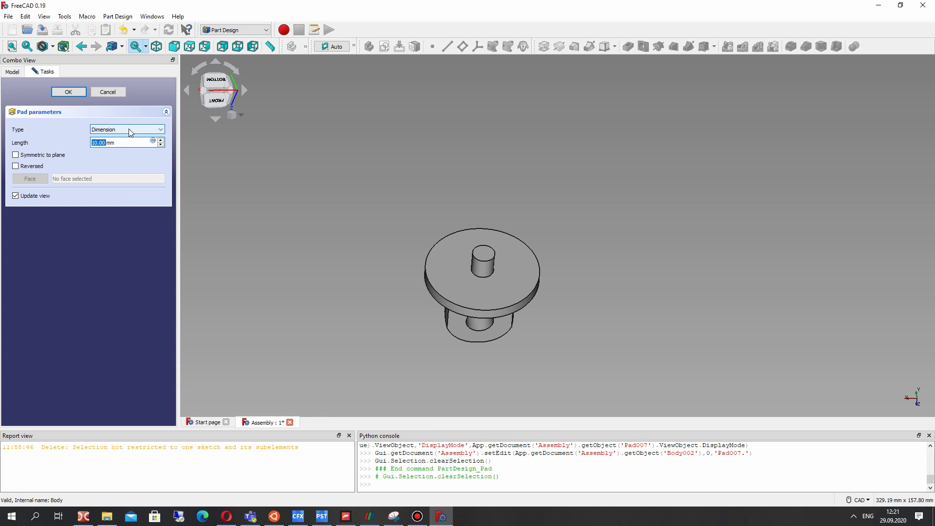
type("80")
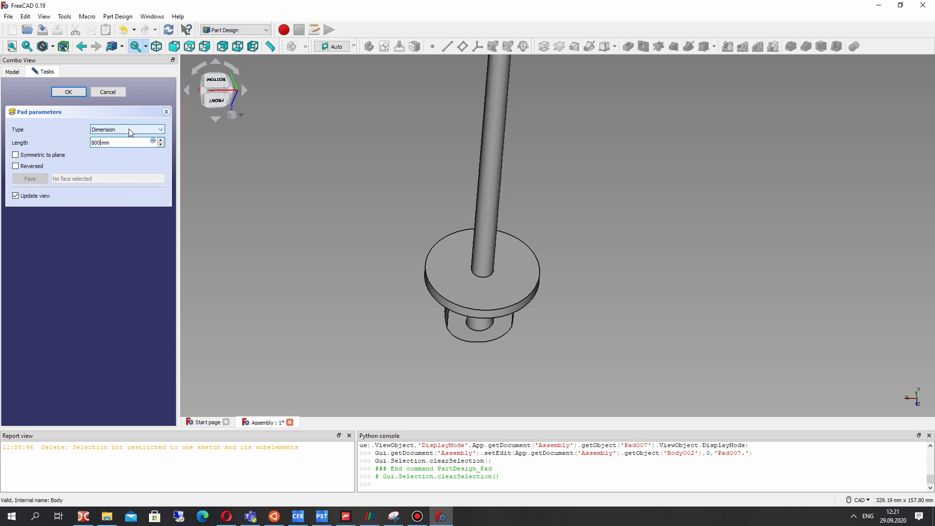
right_click_drag(511, 196, 443, 155)
double_click(96, 142)
type("90")
middle_click_drag(411, 215, 430, 250)
right_click_drag(430, 251, 443, 224)
left_click(68, 93)
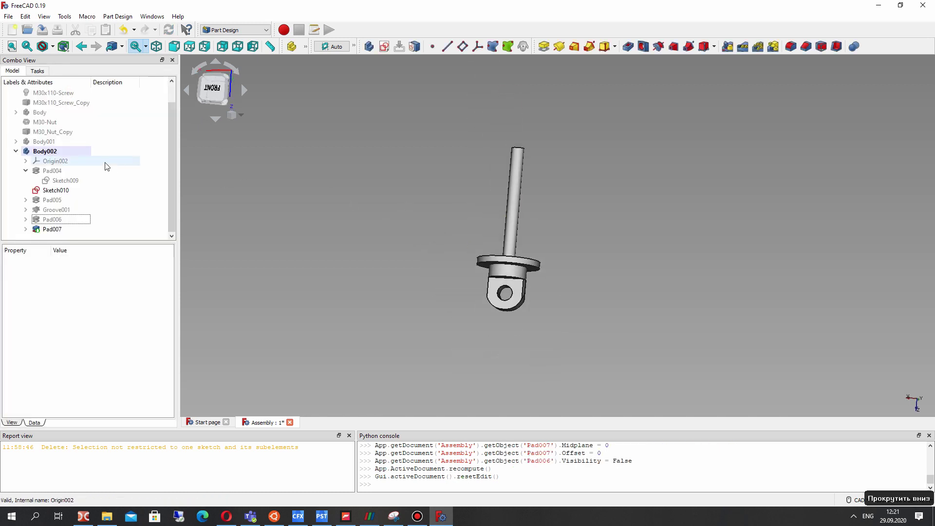
Step: Show the nut and screw bodies to examine how the rod fits through them
left_click(48, 141)
key("space")
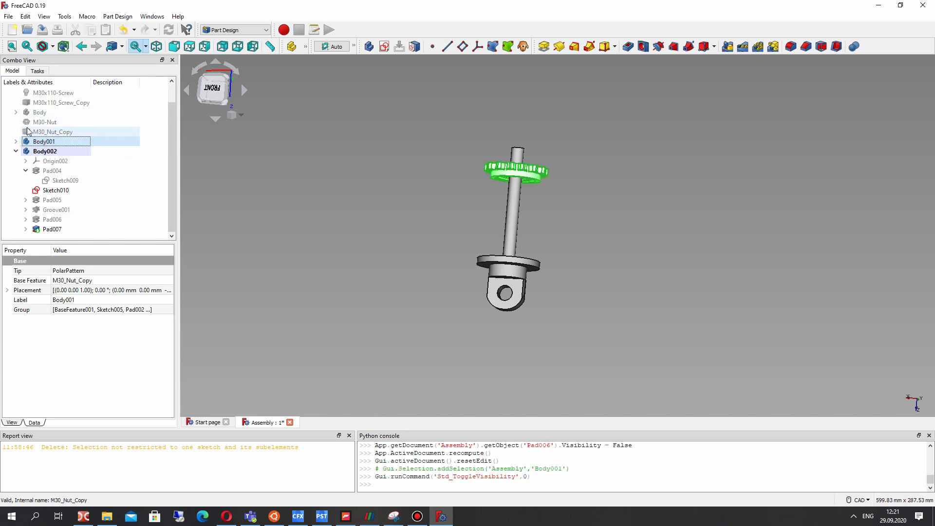
scroll(26, 134, "up", 1)
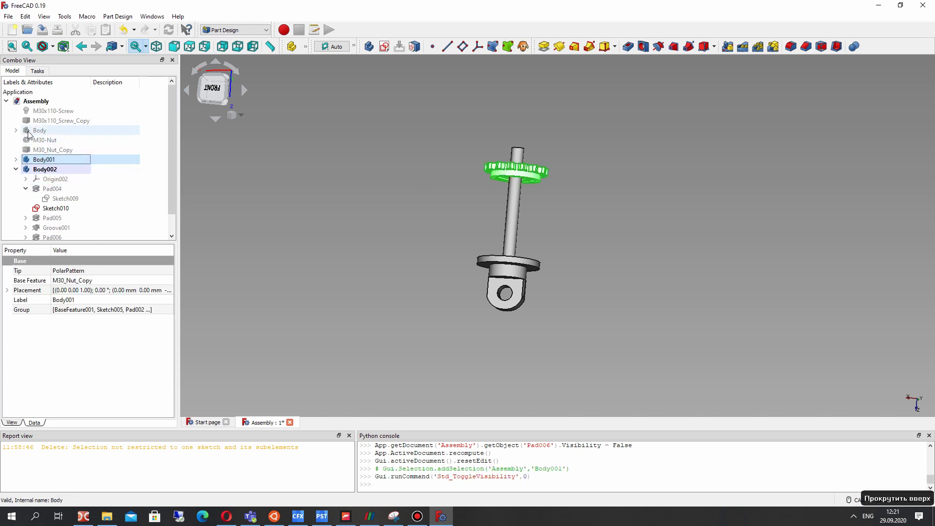
left_click(29, 130)
key("space")
middle_click_drag(575, 225, 428, 214)
left_click(428, 214)
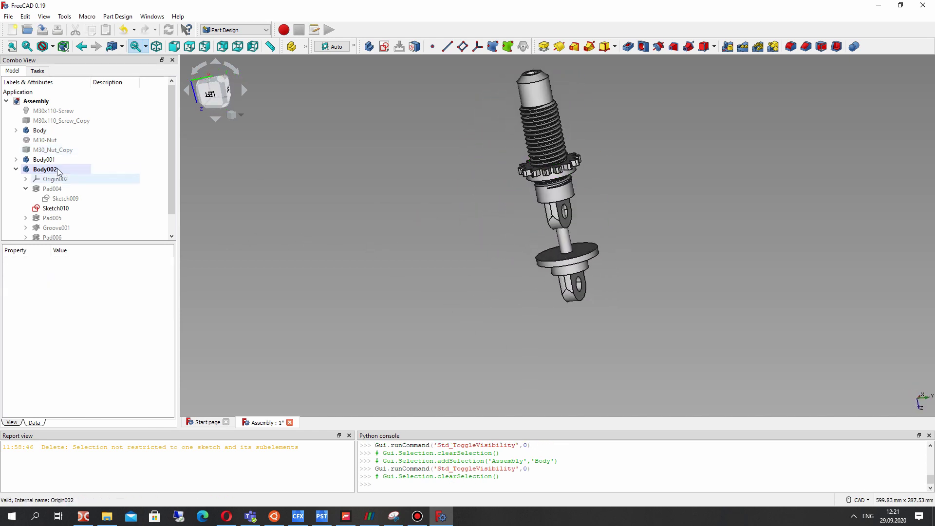
Step: Hide the nut and screw bodies, leaving only the lug with its rod displayed
left_click(44, 159)
key("space")
left_click(39, 131)
key("space")
Step: Chamfer the circular edge at the rod's free end by 1 mm with equal distances
mouse_move(614, 244)
middle_mouse_down()
mouse_move(499, 275)
mouse_move(610, 238)
middle_mouse_up()
scroll(610, 238, "up", 3)
middle_click_drag(576, 288, 647, 328)
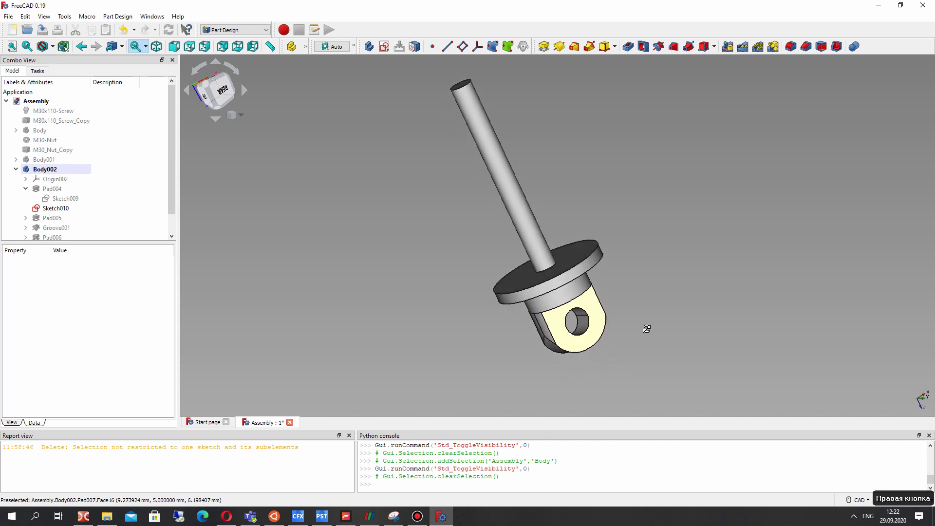
left_click(468, 86)
scroll(638, 165, "up", 4)
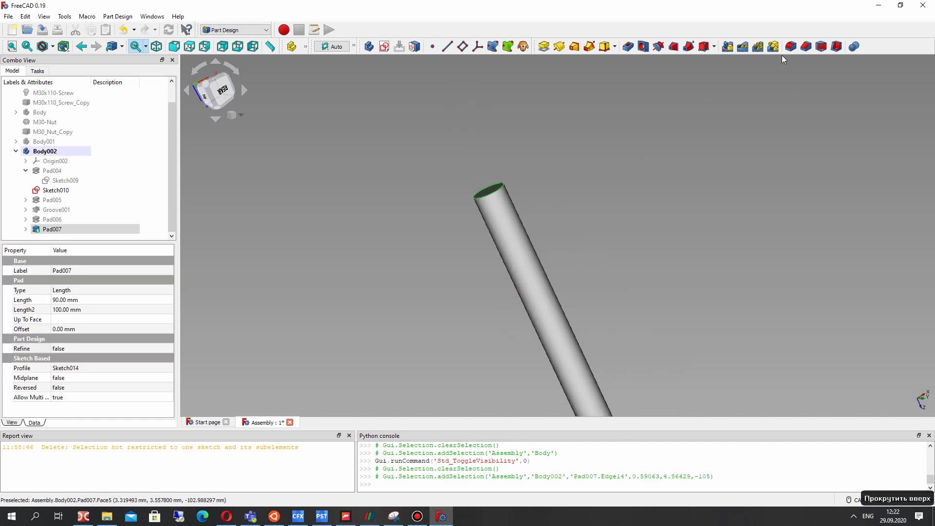
left_click(806, 46)
scroll(491, 187, "down", 3)
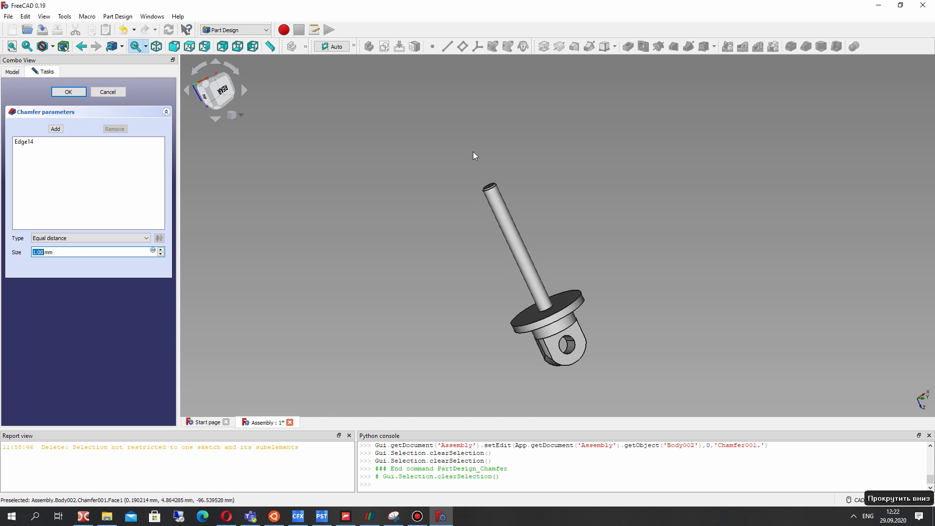
left_click(69, 92)
scroll(525, 200, "up", 5)
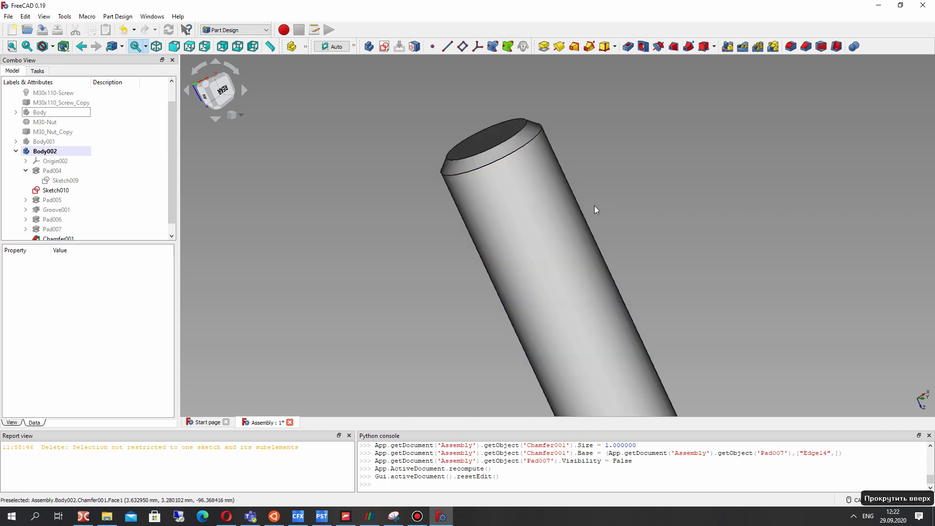
scroll(594, 206, "down", 5)
mouse_move(578, 204)
middle_mouse_down()
mouse_move(603, 200)
mouse_move(556, 228)
mouse_move(559, 249)
mouse_move(575, 222)
middle_mouse_up()
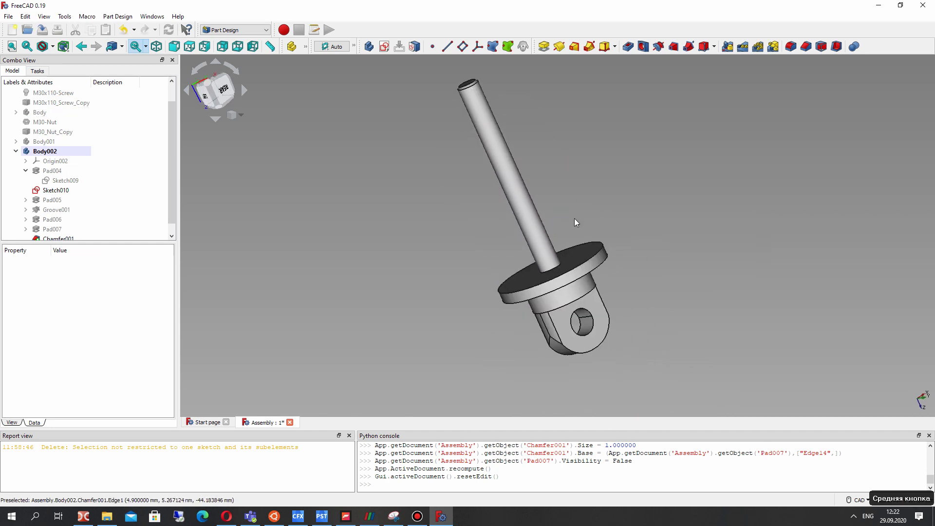
Step: Set the placement rotation axis of the lug body Body002 to x 0, y 1, z 0
scroll(19, 219, "down", 1)
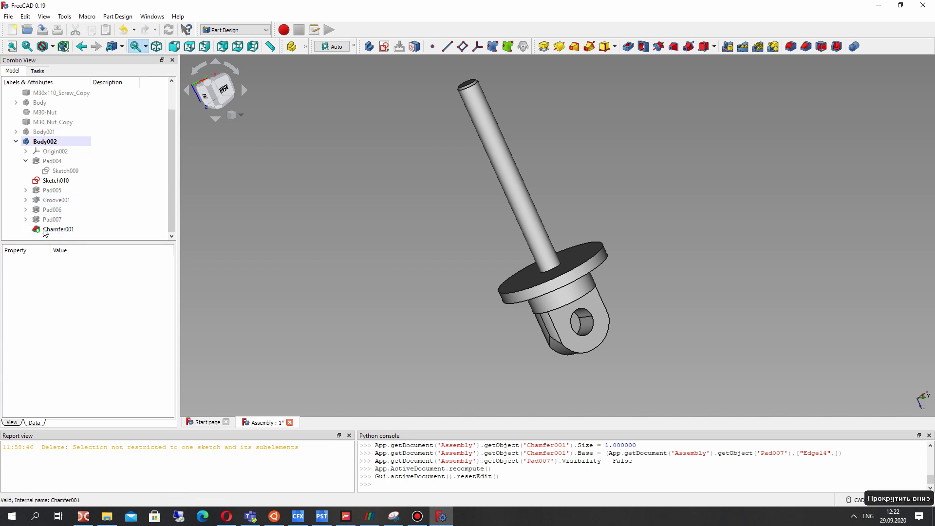
left_click(15, 142)
left_click(36, 170)
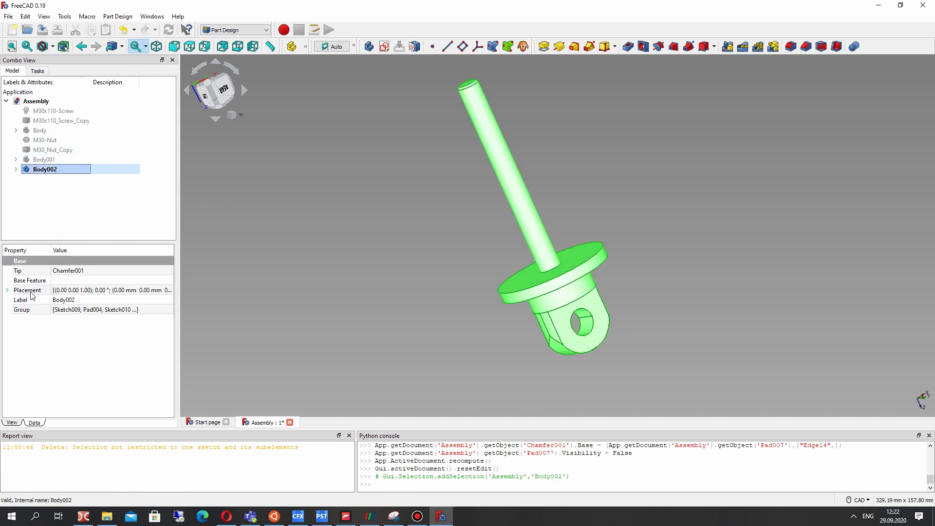
left_click(8, 291)
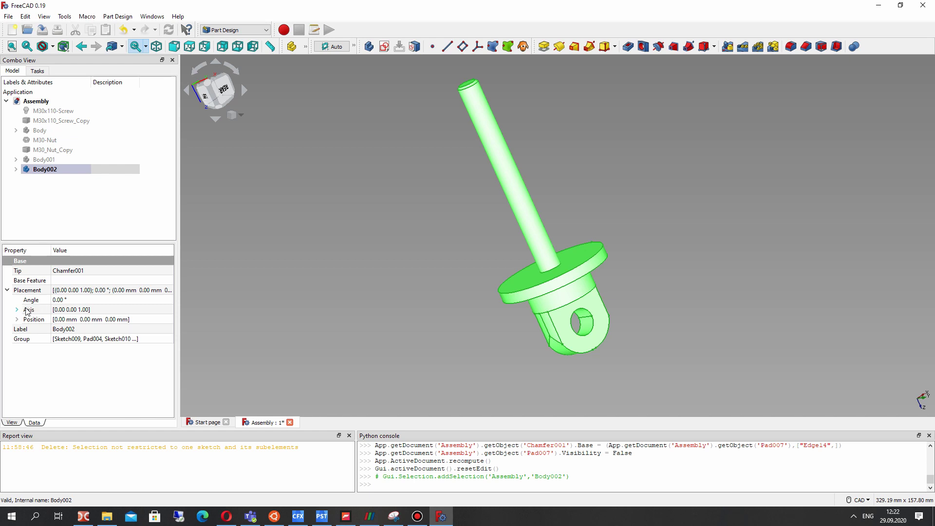
left_click(17, 310)
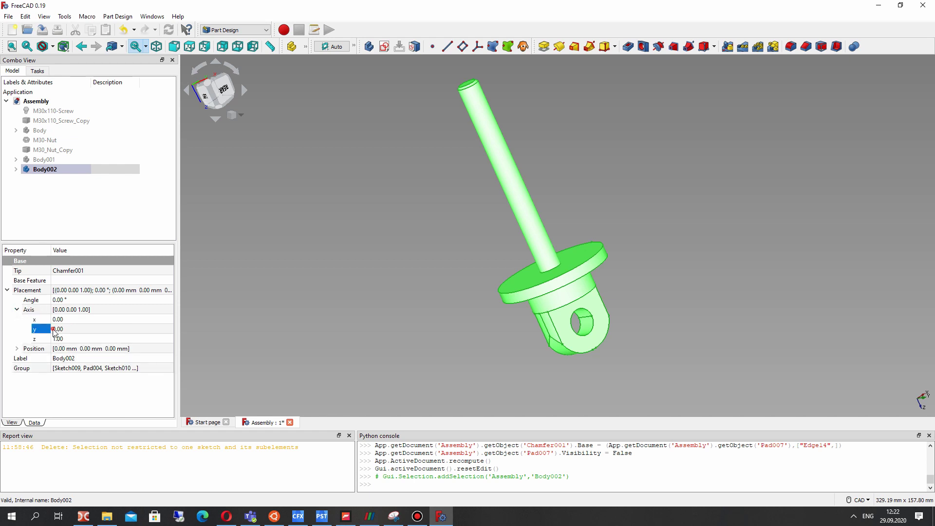
left_click(54, 329)
type("1")
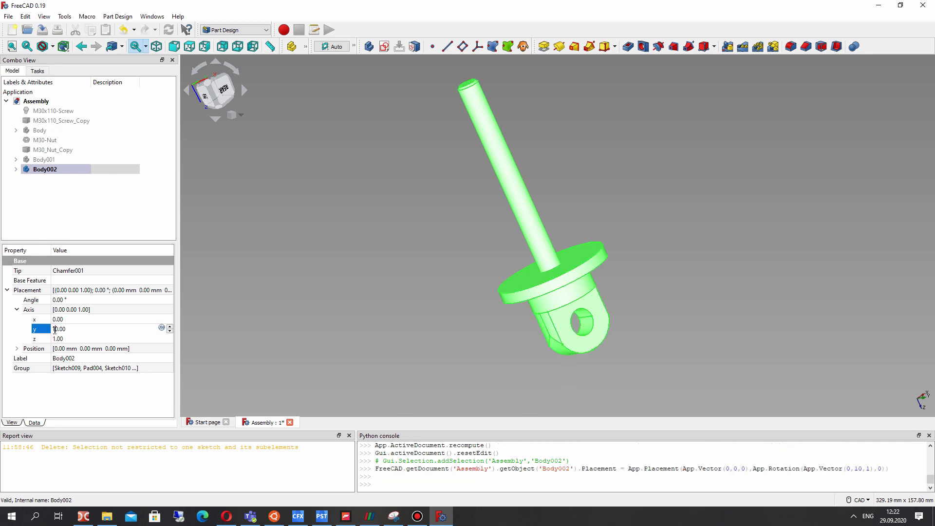
key("Delete")
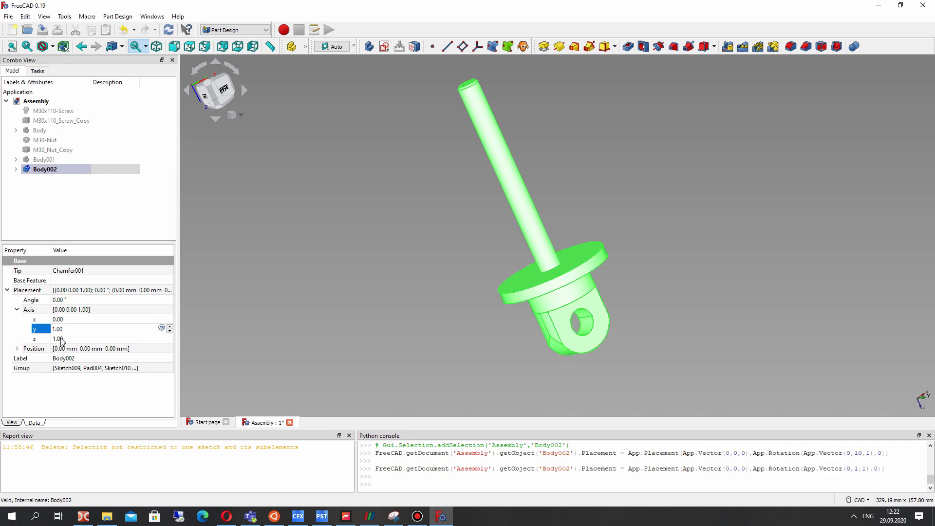
left_click(53, 339)
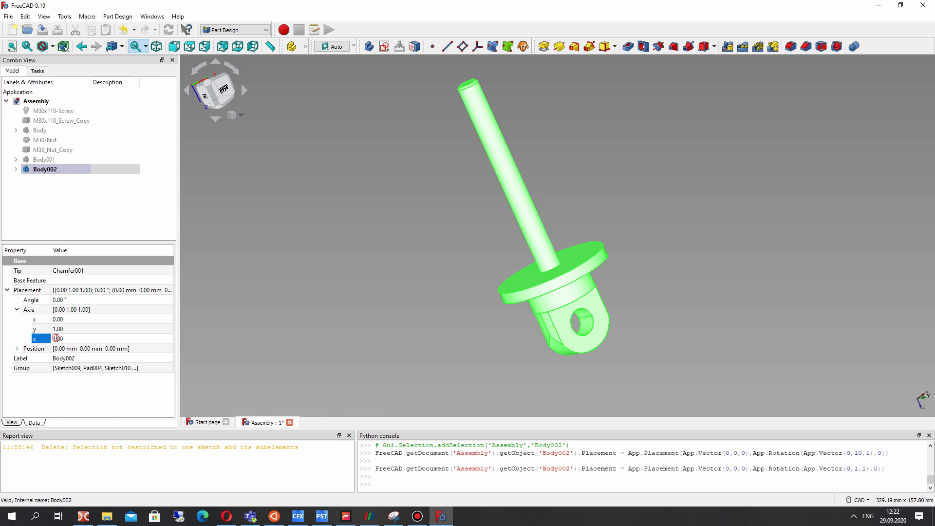
type("0")
Step: Set the lug body's placement angle to 180° so the rod points the opposite way
left_click(61, 299)
type("90")
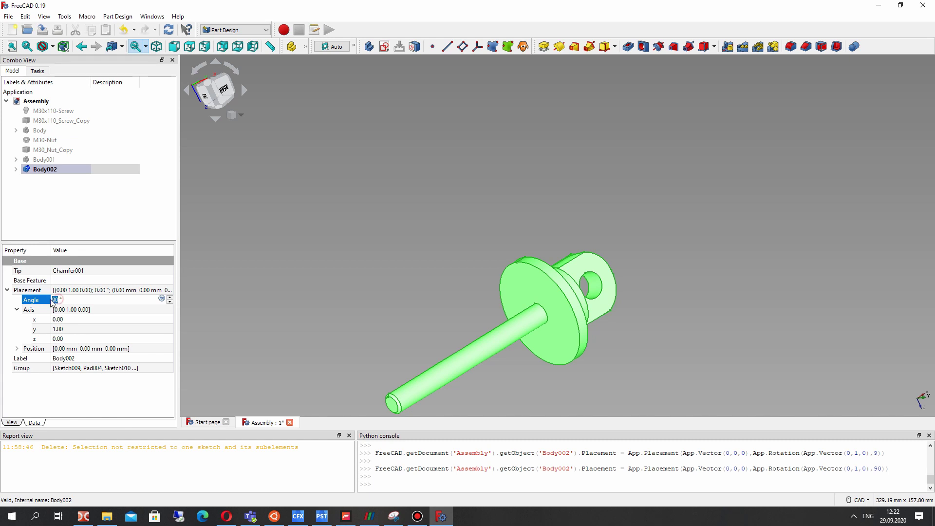
type("180")
scroll(409, 241, "down", 4)
middle_click_drag(415, 241, 410, 225)
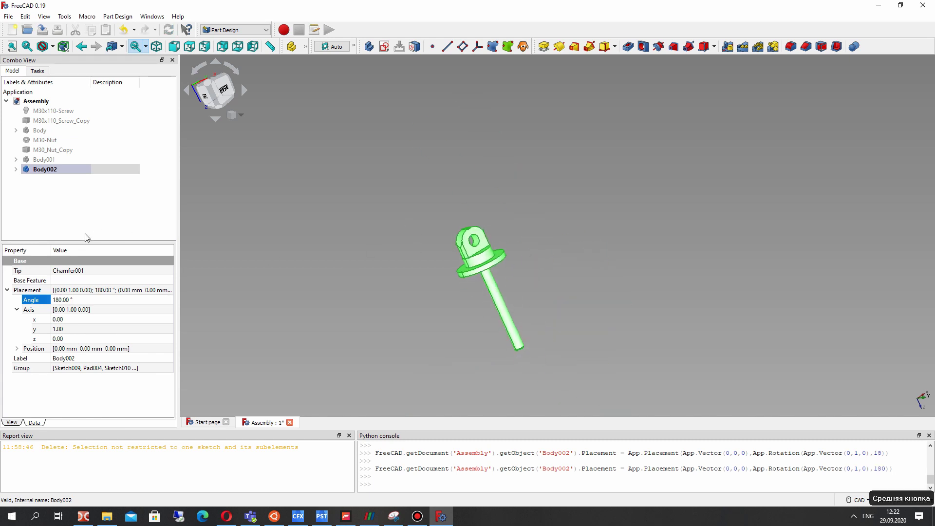
left_click(6, 287)
left_click(43, 137)
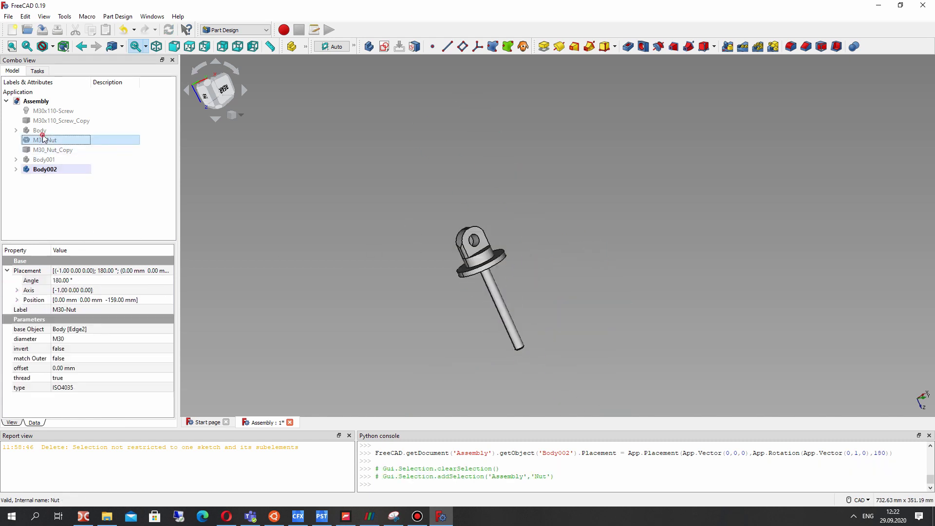
left_click(41, 130)
key("space")
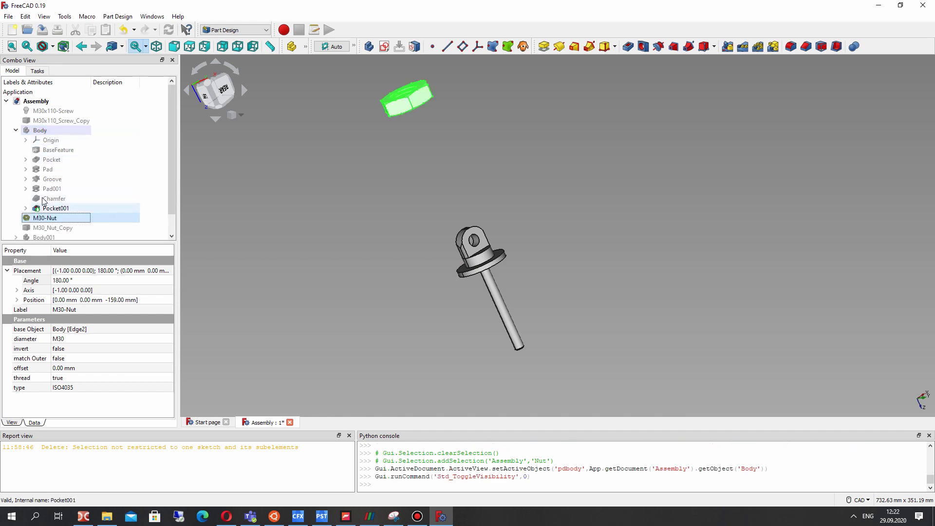
left_click(16, 130)
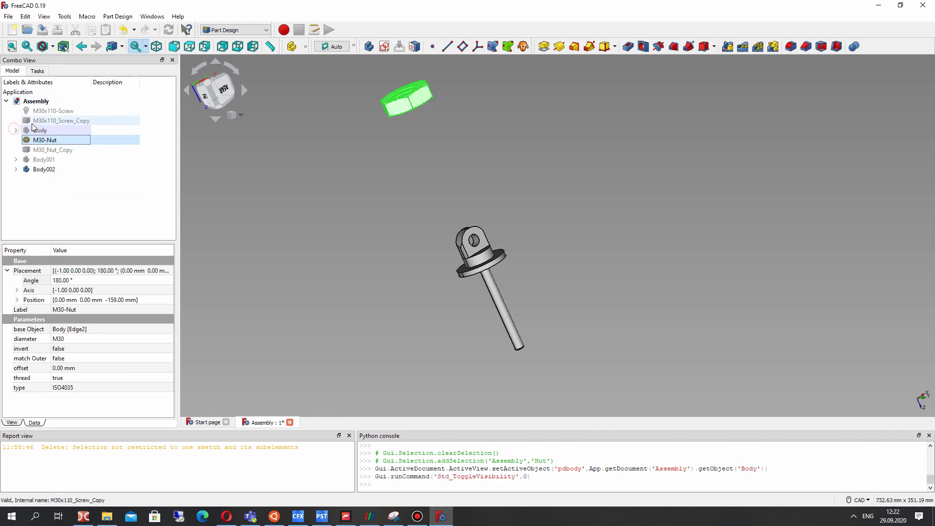
left_click(40, 130)
left_click(40, 141)
key("space")
Step: Show the toothed nut Body001 and the screw Body alongside the lug body
left_click(44, 149)
left_click(43, 159)
key("space")
left_click(40, 130)
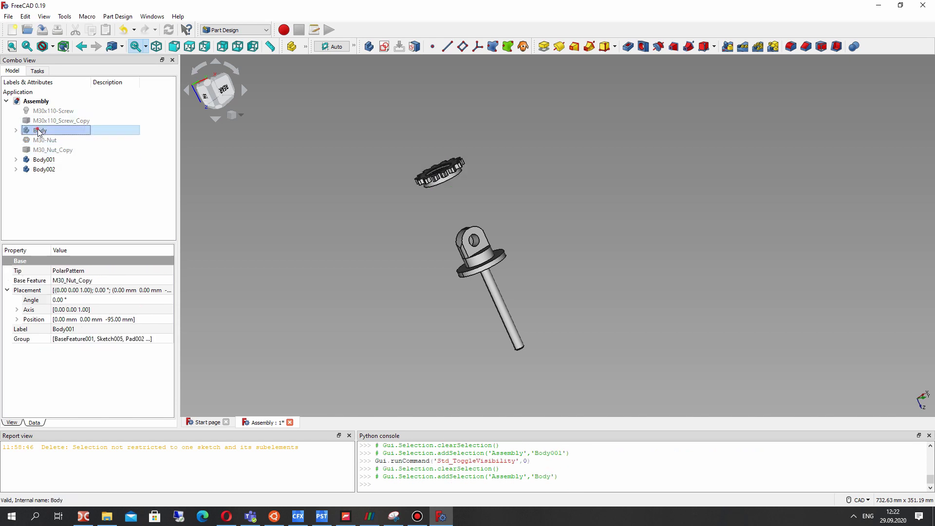
key("space")
left_click(330, 204)
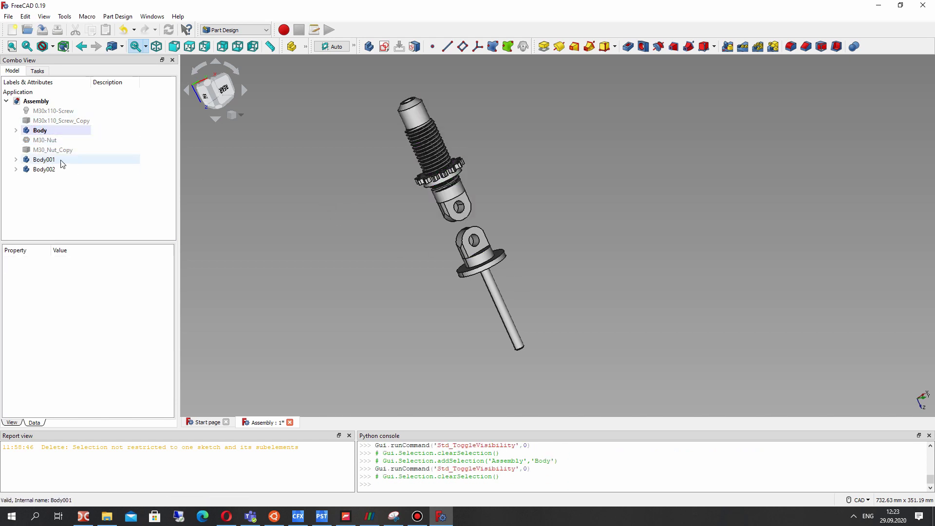
Step: Transform Body002 about 200 mm along its blue axis so the rod slides into the open end of the screw body
left_click(45, 169)
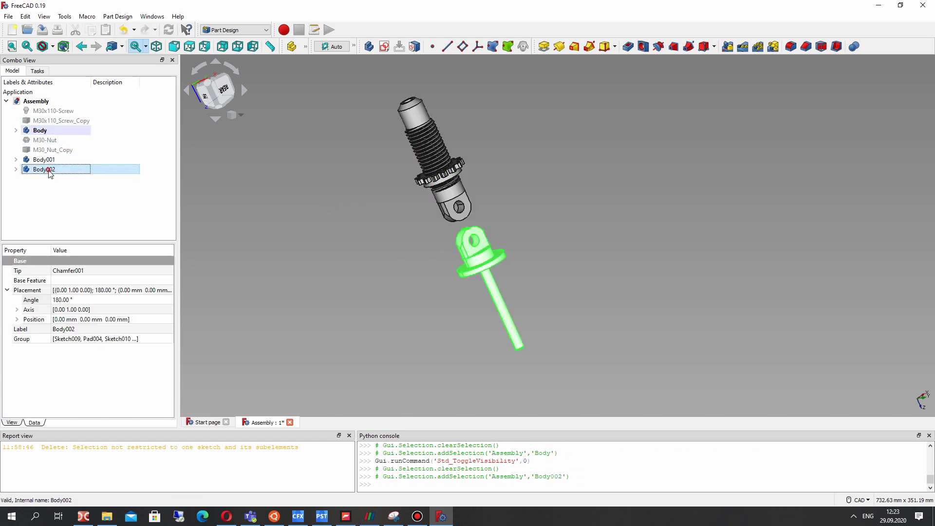
left_click(17, 319)
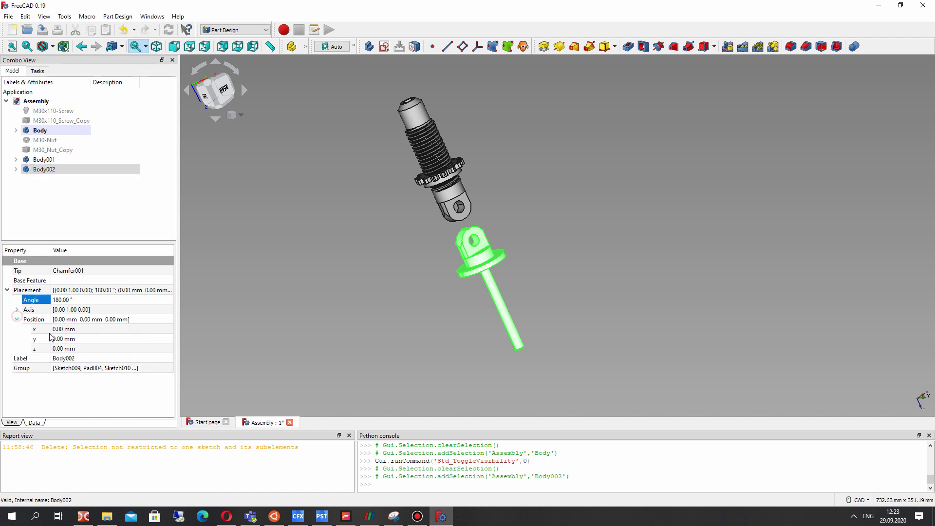
right_click(44, 170)
left_click(77, 190)
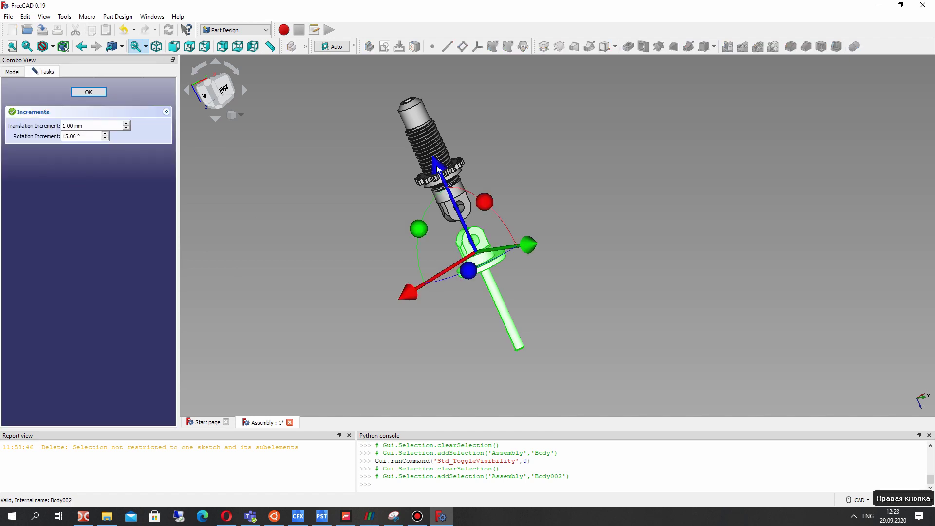
left_click_drag(434, 161, 314, 4)
middle_click_drag(376, 256, 438, 387)
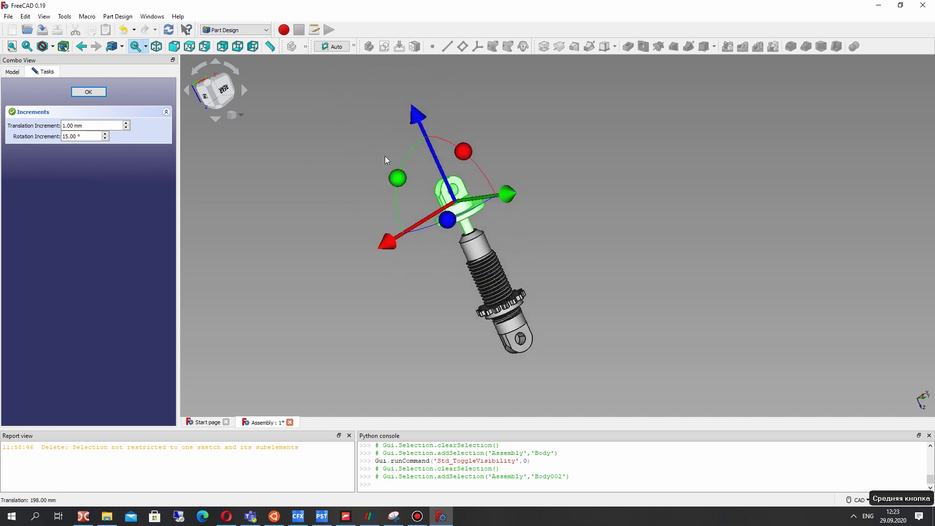
left_click_drag(419, 123, 398, 122)
left_click(359, 206)
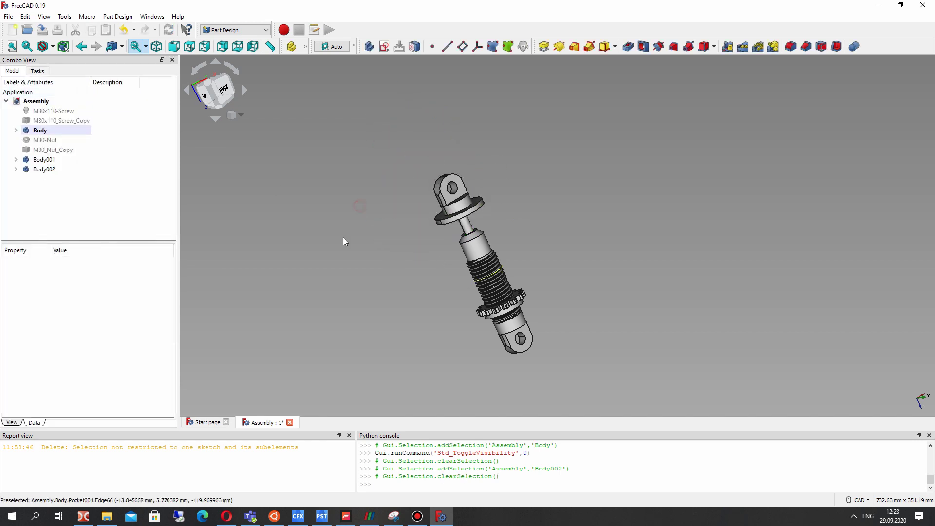
Step: Set the transparency of the screw Body to 80
left_click(48, 131)
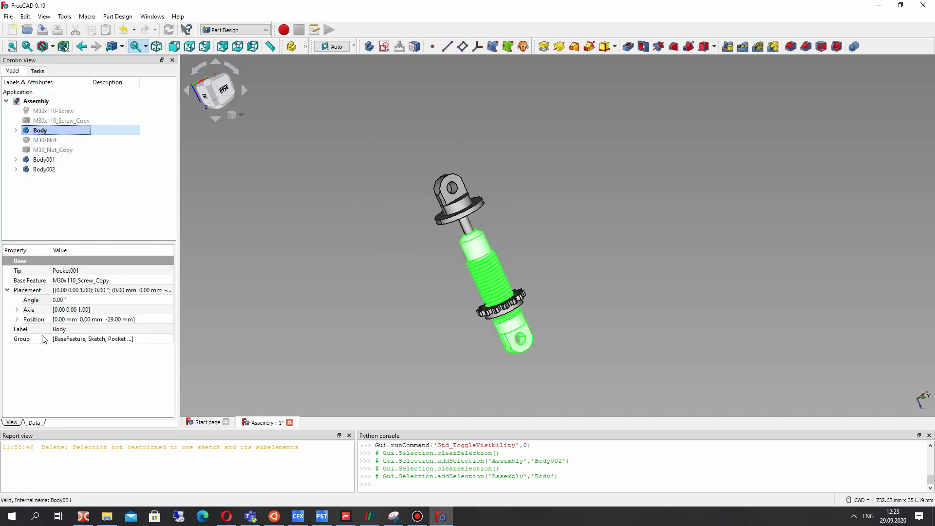
left_click(11, 423)
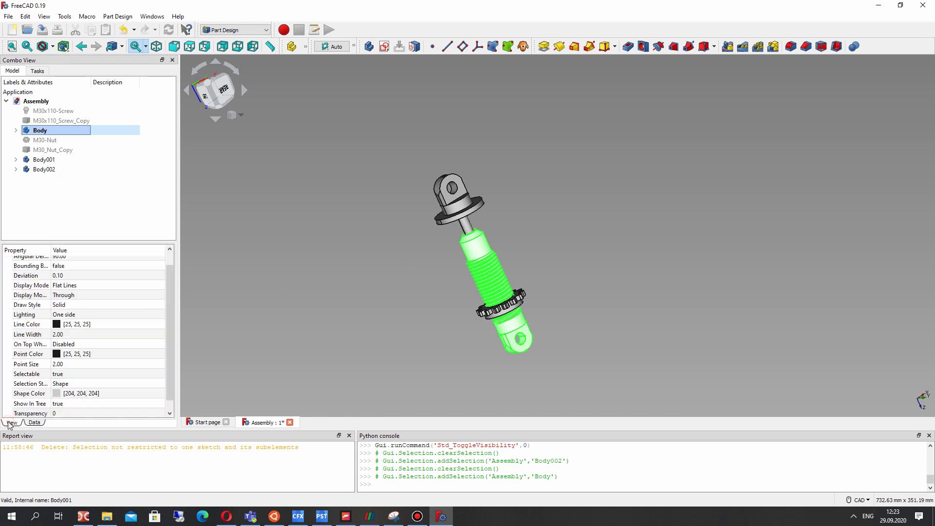
scroll(54, 389, "down", 1)
left_click(55, 406)
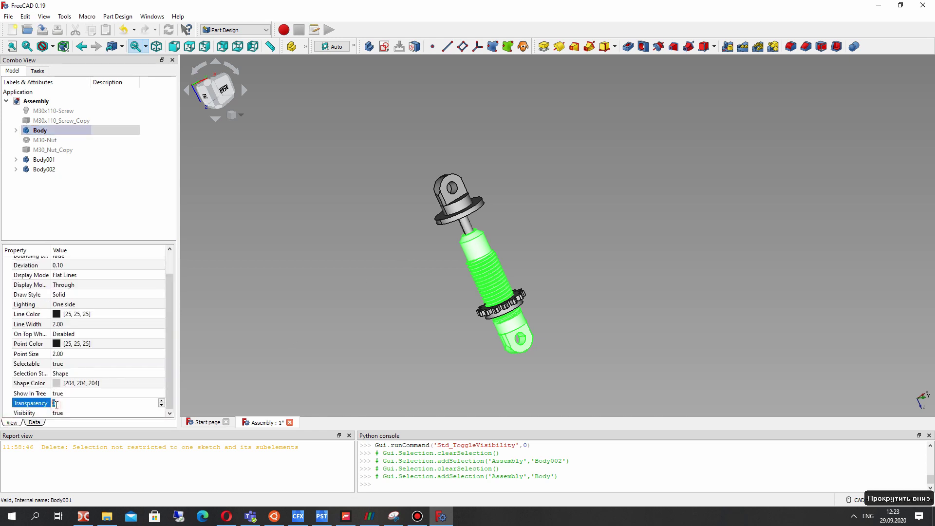
type("80")
left_click(319, 323)
Step: Examine from several angles how the lug's rod sits inside the transparent screw body
scroll(473, 308, "up", 3)
right_click_drag(473, 309, 507, 316)
scroll(506, 316, "up", 5)
scroll(464, 277, "down", 5)
middle_click_drag(409, 278, 554, 274)
mouse_move(553, 273)
right_mouse_down()
mouse_move(361, 302)
mouse_move(673, 167)
mouse_move(722, 172)
mouse_move(560, 213)
mouse_move(561, 320)
mouse_move(529, 325)
mouse_move(519, 314)
mouse_move(403, 351)
mouse_move(632, 148)
mouse_move(604, 204)
right_mouse_up()
scroll(604, 204, "down", 2)
scroll(510, 201, "up", 3)
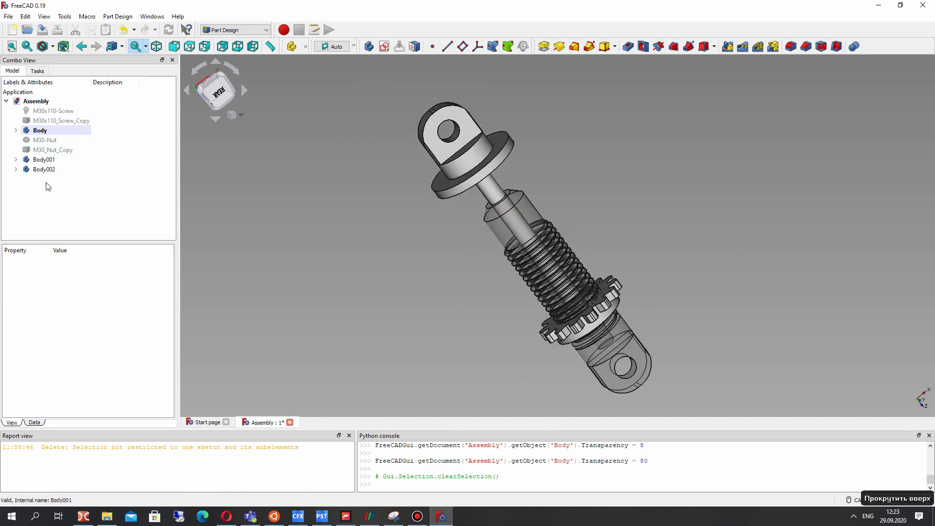
Step: Set the transparency of the screw Body to 0 and view the whole assembly
left_click(44, 169)
scroll(49, 384, "down", 1)
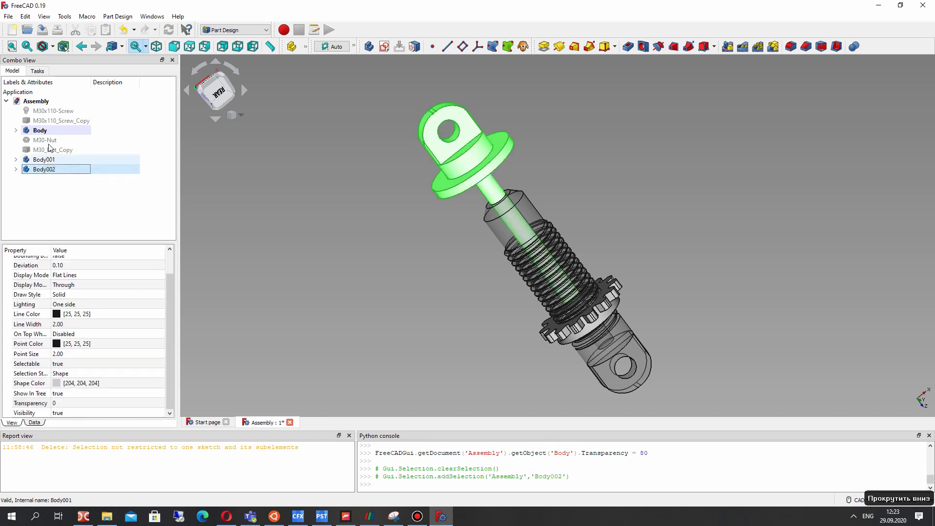
left_click(40, 130)
left_click(62, 403)
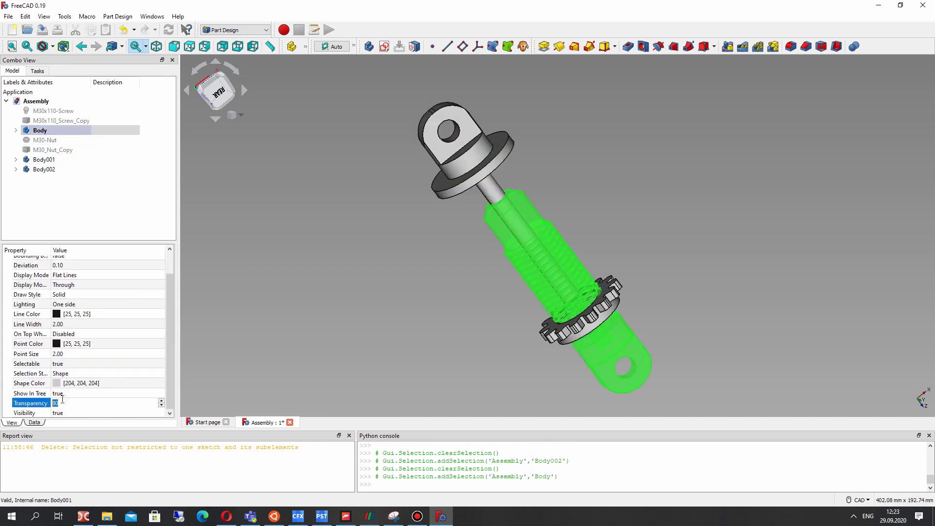
type("0")
key("Return")
left_click(402, 311)
right_click_drag(414, 312, 458, 254)
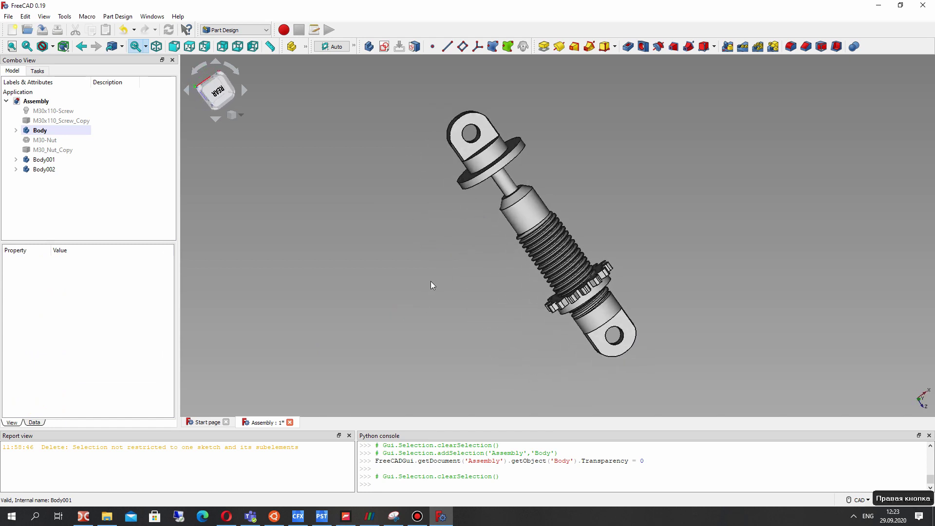